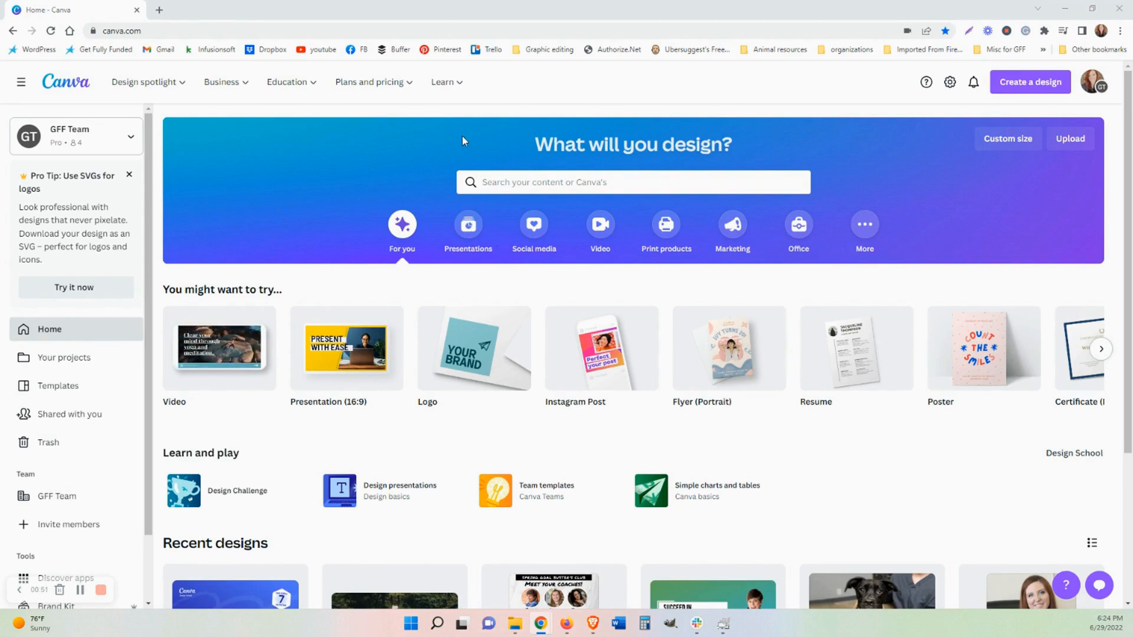
# Browse the Canva for Nonprofits page and its Learn menu, then return to the Canva home page.
pyautogui.moveTo(412, 99)
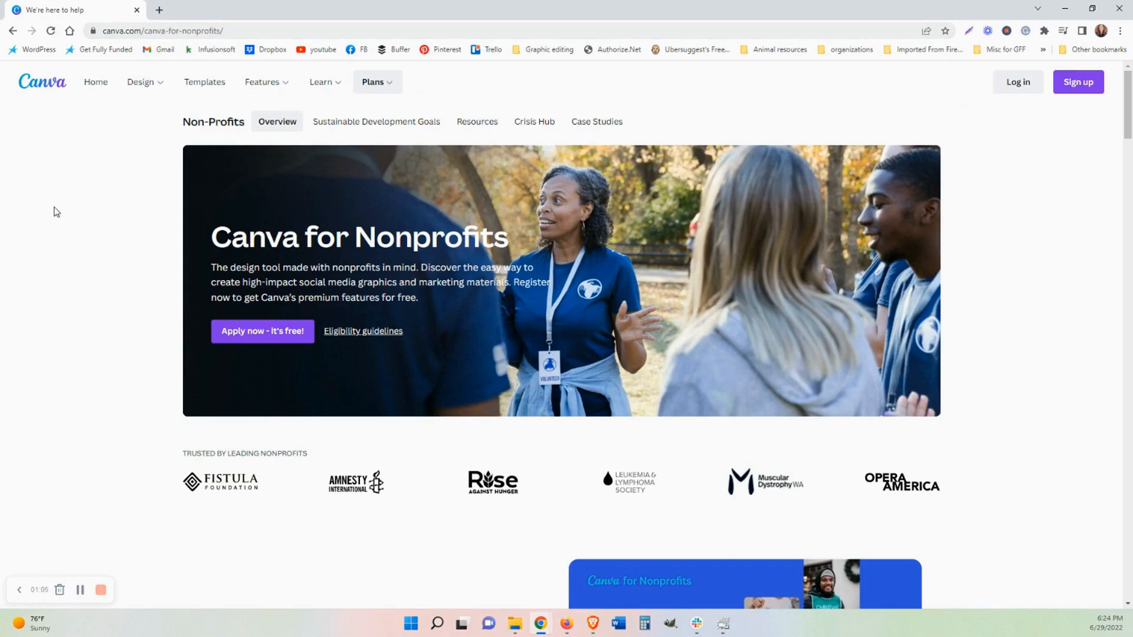
pyautogui.moveTo(324, 83)
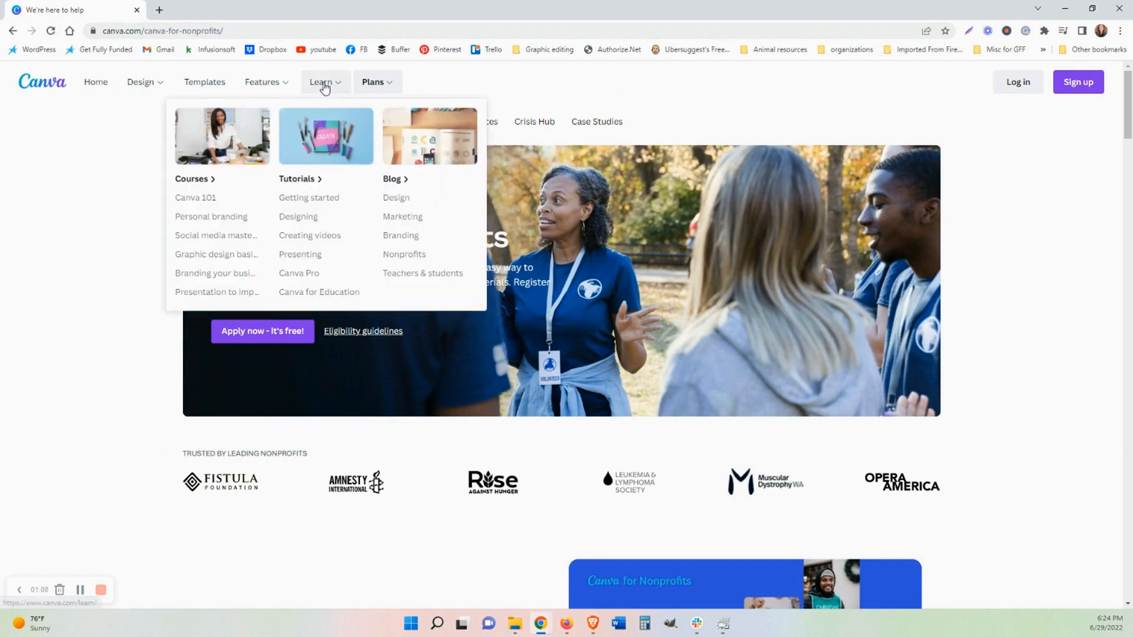
pyautogui.moveTo(366, 87)
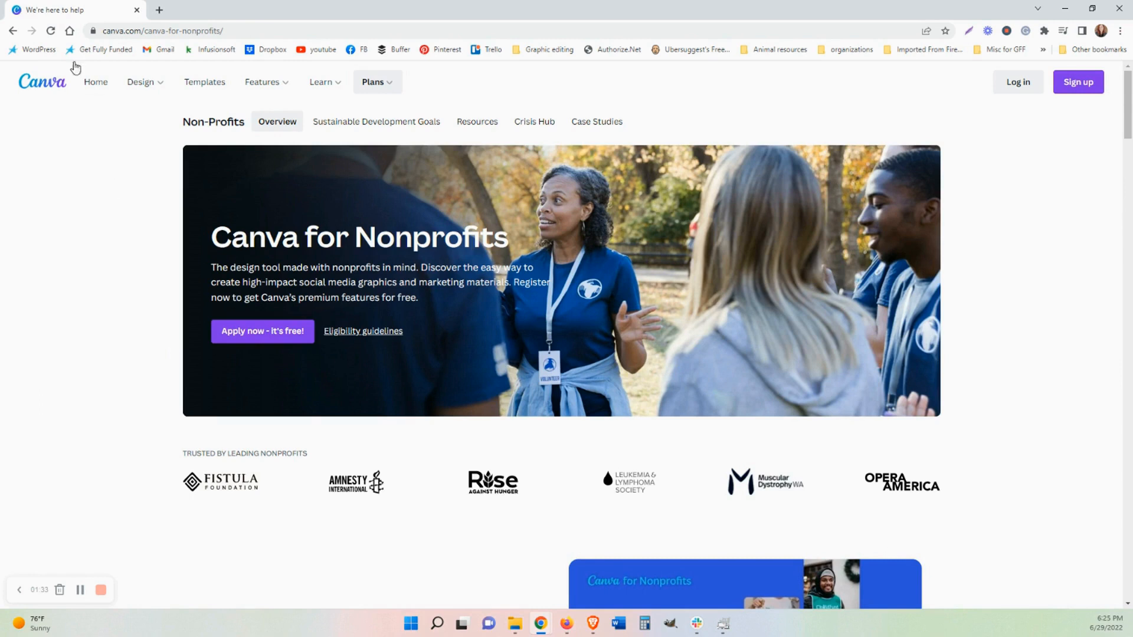
pyautogui.click(53, 91)
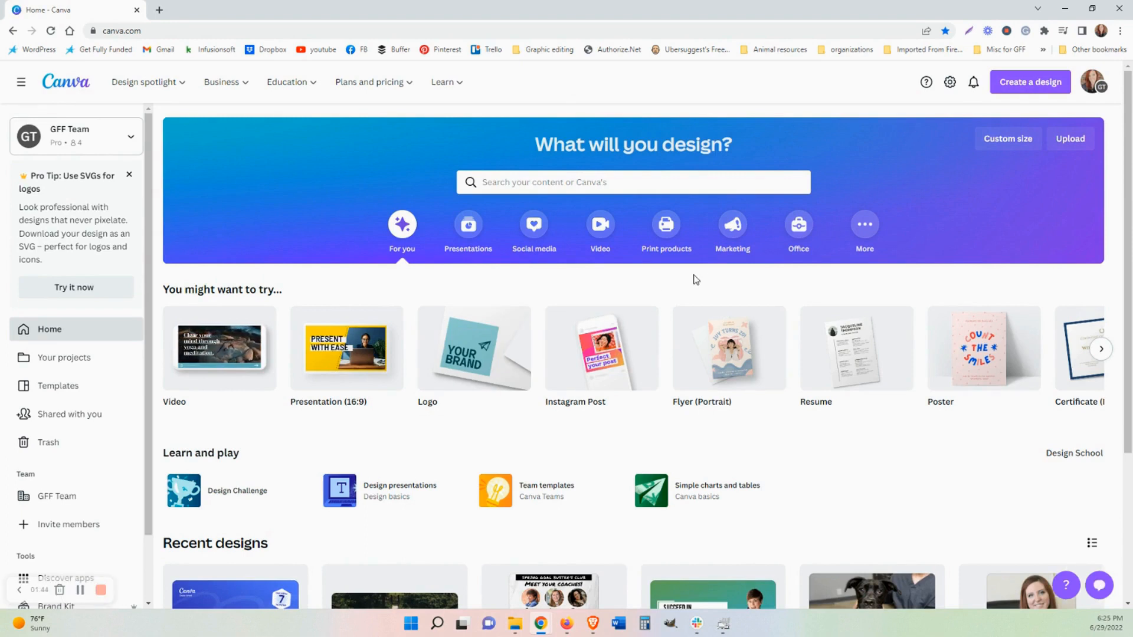
pyautogui.scroll(-3, 694, 279)
pyautogui.scroll(2, 694, 278)
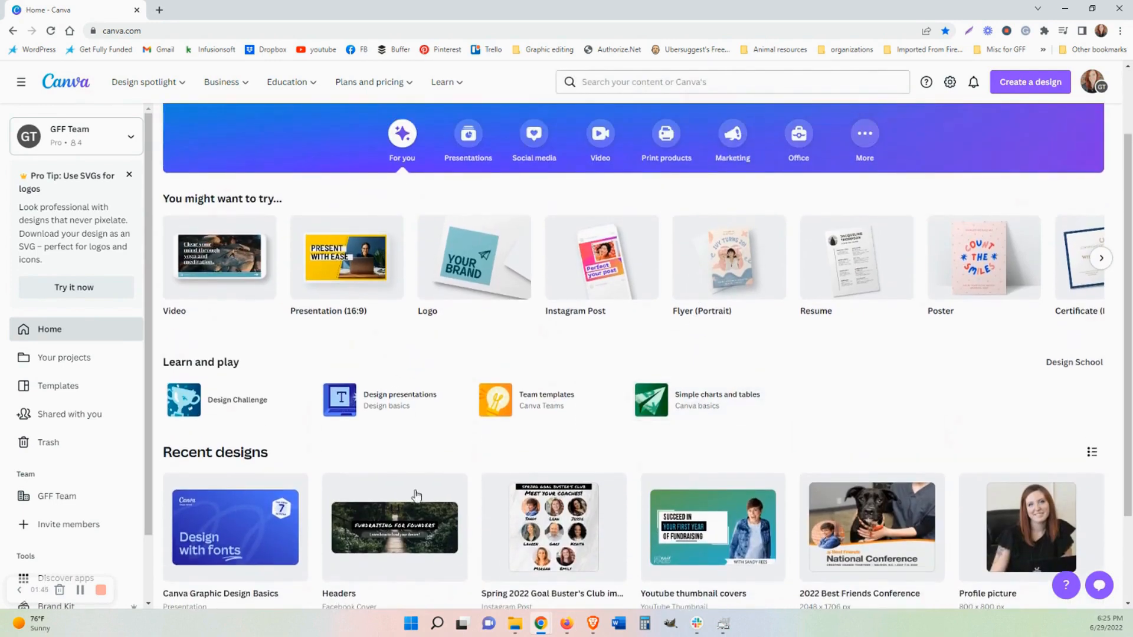
pyautogui.scroll(2, 746, 201)
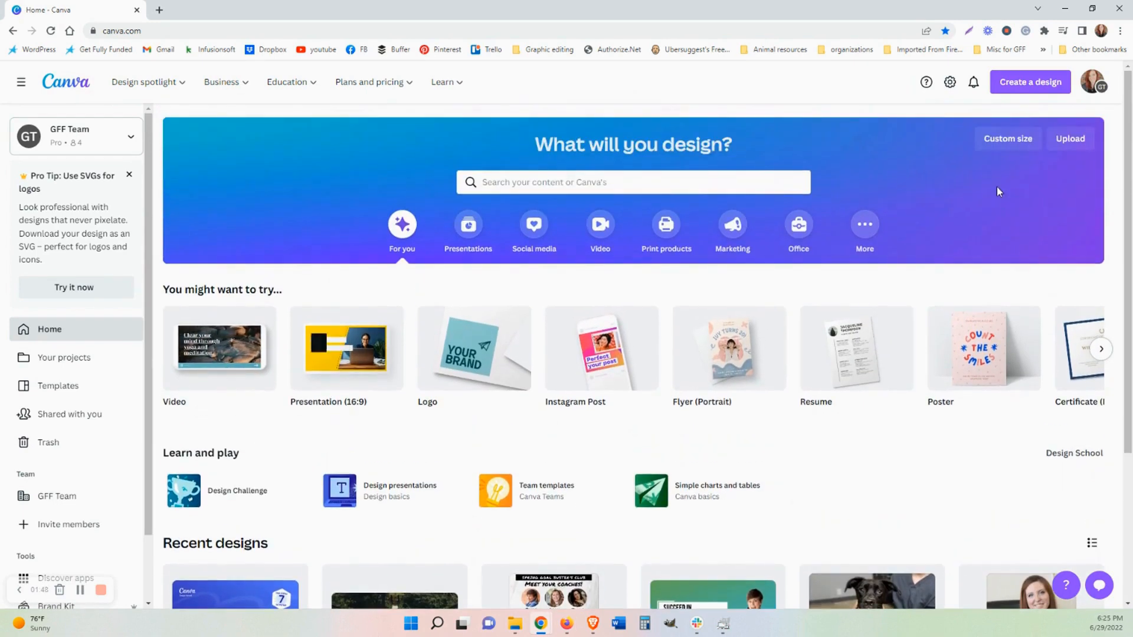
pyautogui.click(577, 180)
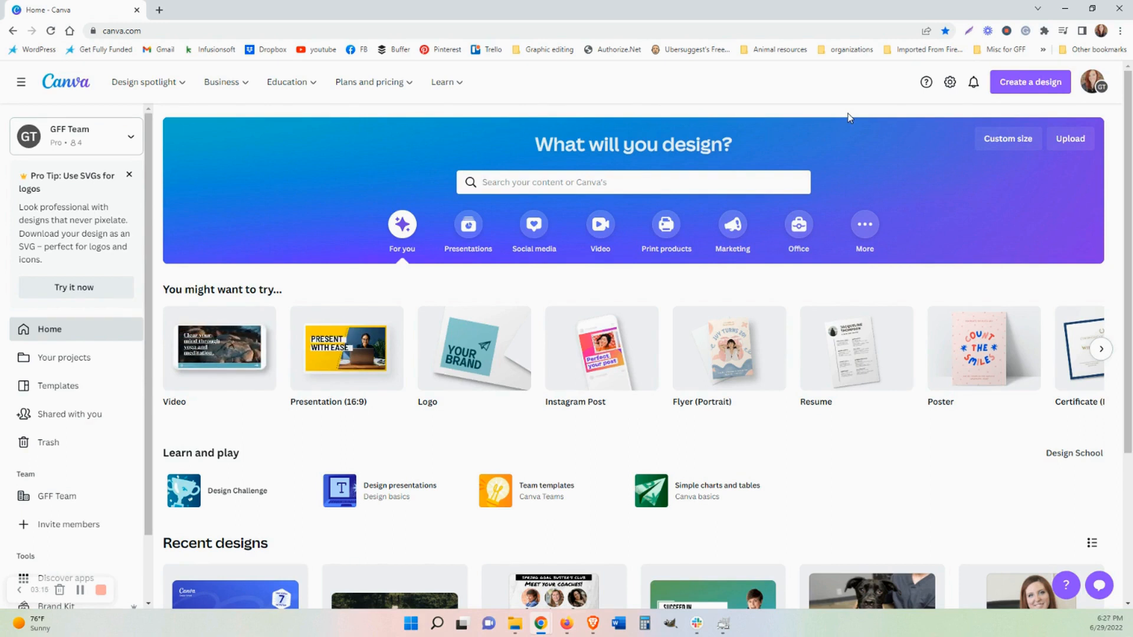
# Open the shared Canva Graphic Design Basics template link in the browser.
pyautogui.click(434, 25)
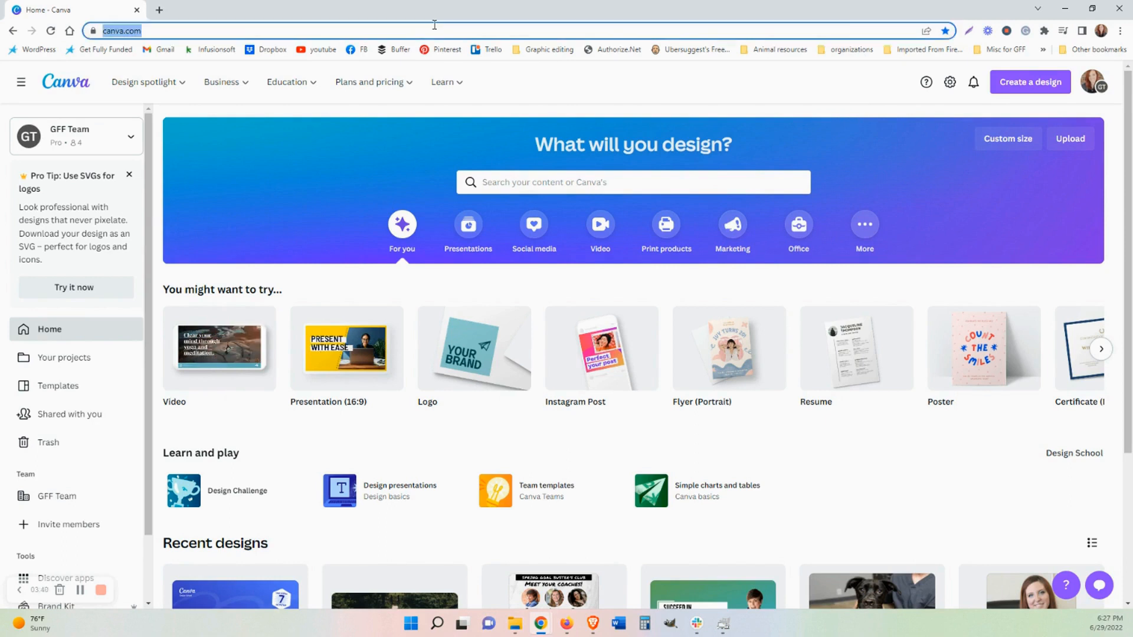
pyautogui.write('https://vimeo.com/725451477/4e7915181c')
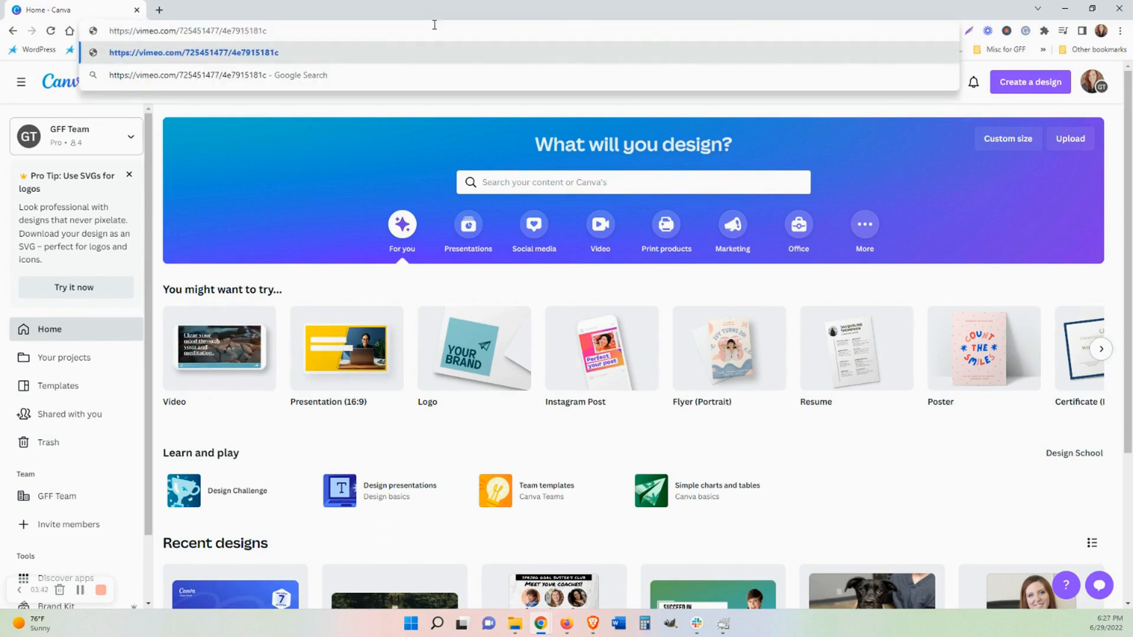
pyautogui.press('BackSpace')
pyautogui.press('BackSpace')
pyautogui.press('BackSpace')
pyautogui.press('BackSpace')
pyautogui.press('BackSpace')
pyautogui.press('BackSpace')
pyautogui.press('BackSpace')
pyautogui.press('BackSpace')
pyautogui.press('BackSpace')
pyautogui.press('BackSpace')
pyautogui.press('BackSpace')
pyautogui.press('BackSpace')
pyautogui.press('BackSpace')
pyautogui.press('BackSpace')
pyautogui.press('BackSpace')
pyautogui.press('BackSpace')
pyautogui.press('BackSpace')
pyautogui.press('BackSpace')
pyautogui.press('BackSpace')
pyautogui.press('BackSpace')
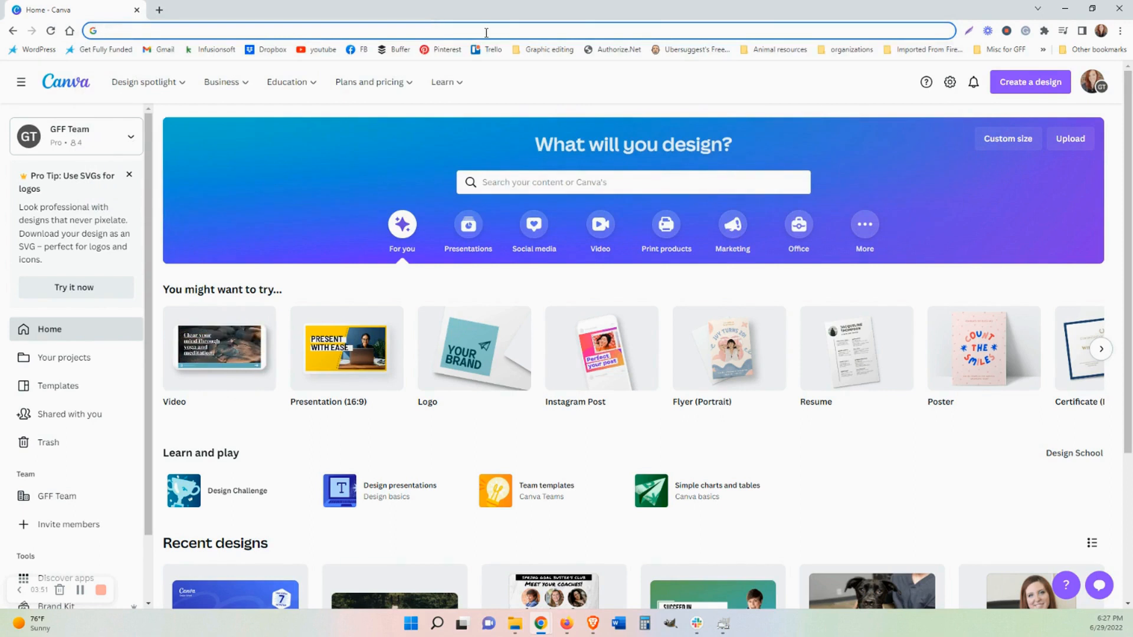
pyautogui.write('https://www.canva.com/design/DAFBjkd3h3s/x-yOwfRJASGguicnEpShXA/view?utm_content=DAFBjkd3h3s&utm_campaign=designshare&utm_medium=link&utm_source=publishsharelink&mode=preview')
pyautogui.press('Return')
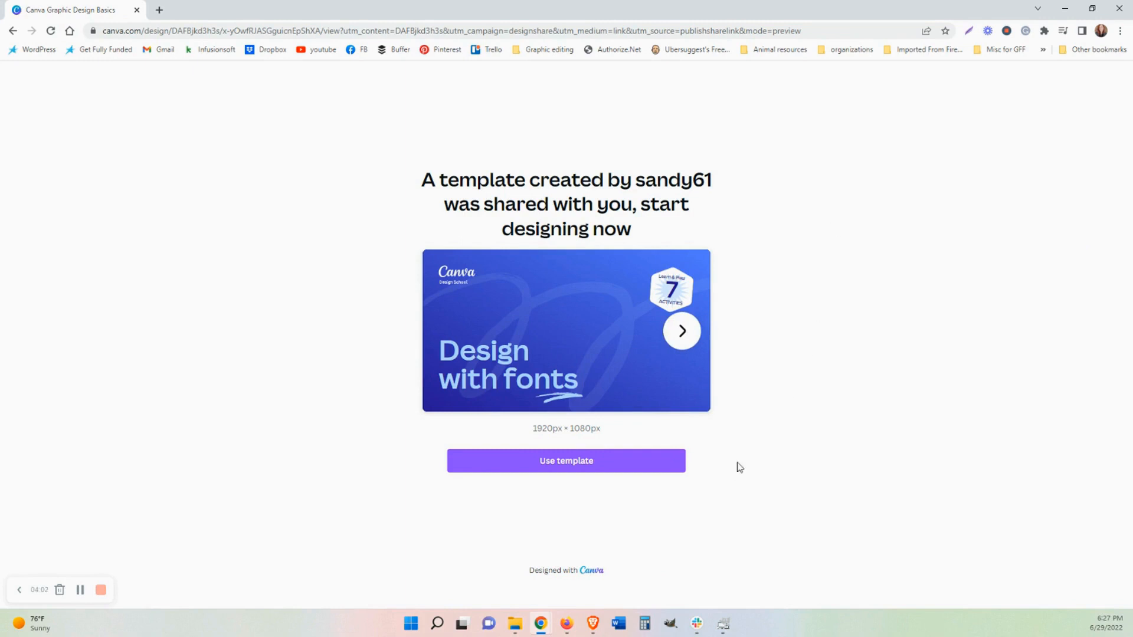
# Use the template to open an editable copy of the design.
pyautogui.click(569, 468)
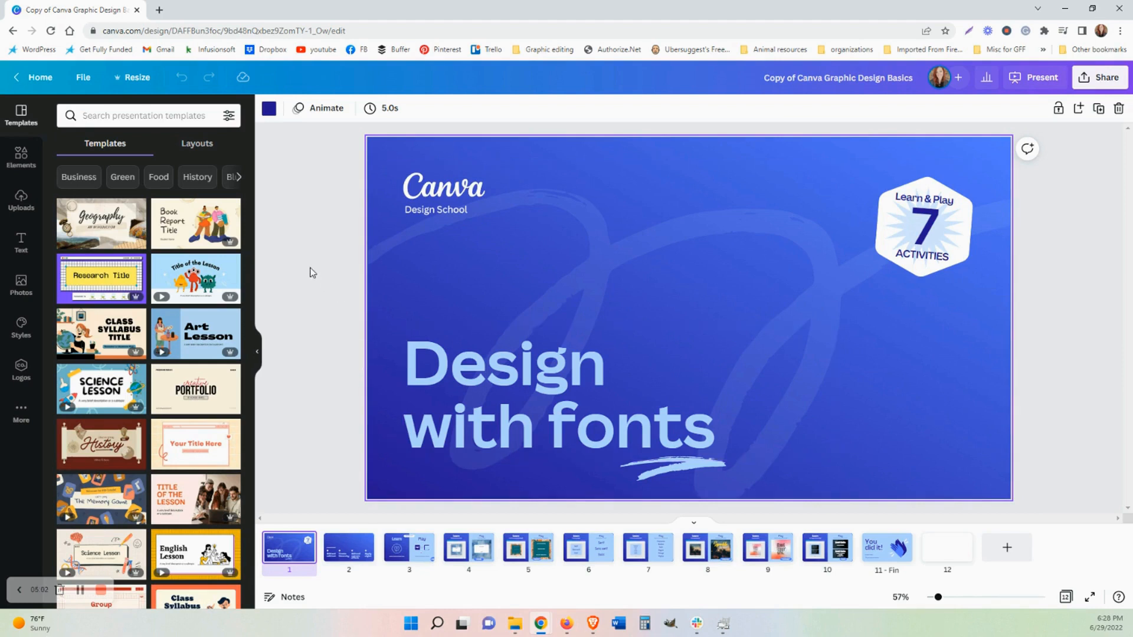
pyautogui.click(300, 193)
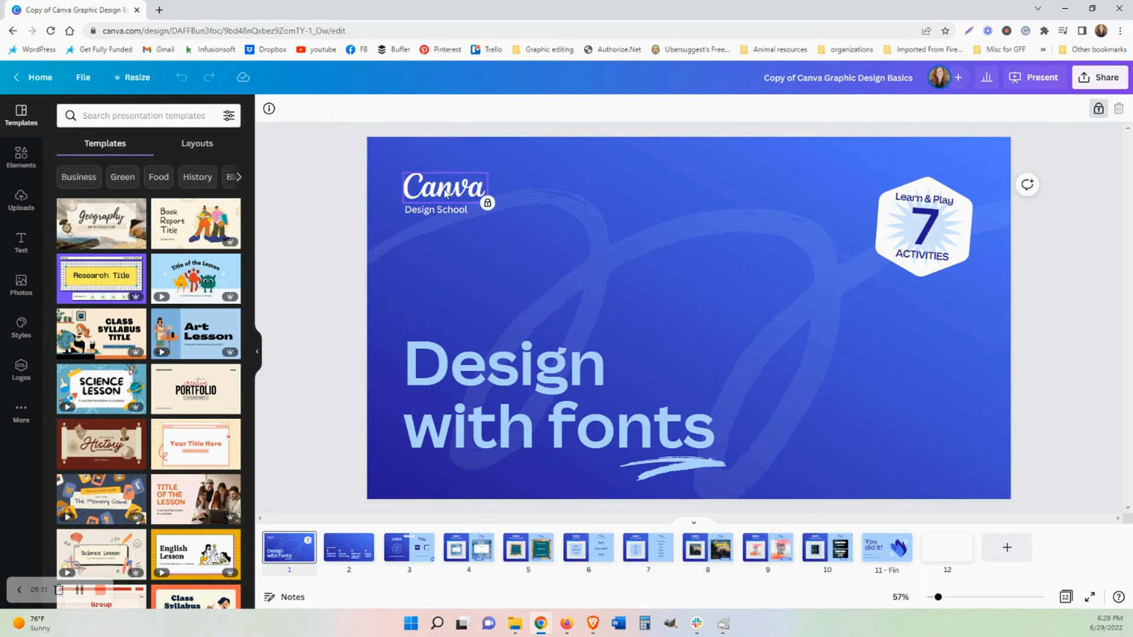
# Select the 'Design with fonts' heading text box and lock it.
pyautogui.click(649, 378)
pyautogui.tripleClick(586, 417)
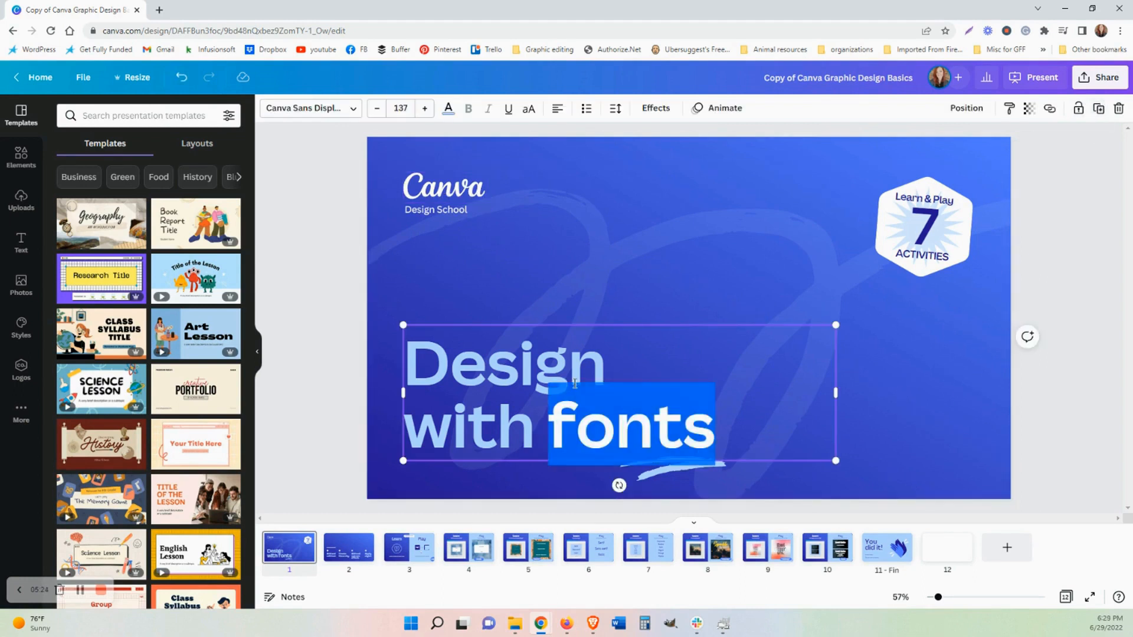
pyautogui.click(575, 380)
pyautogui.doubleClick(618, 368)
pyautogui.click(654, 413)
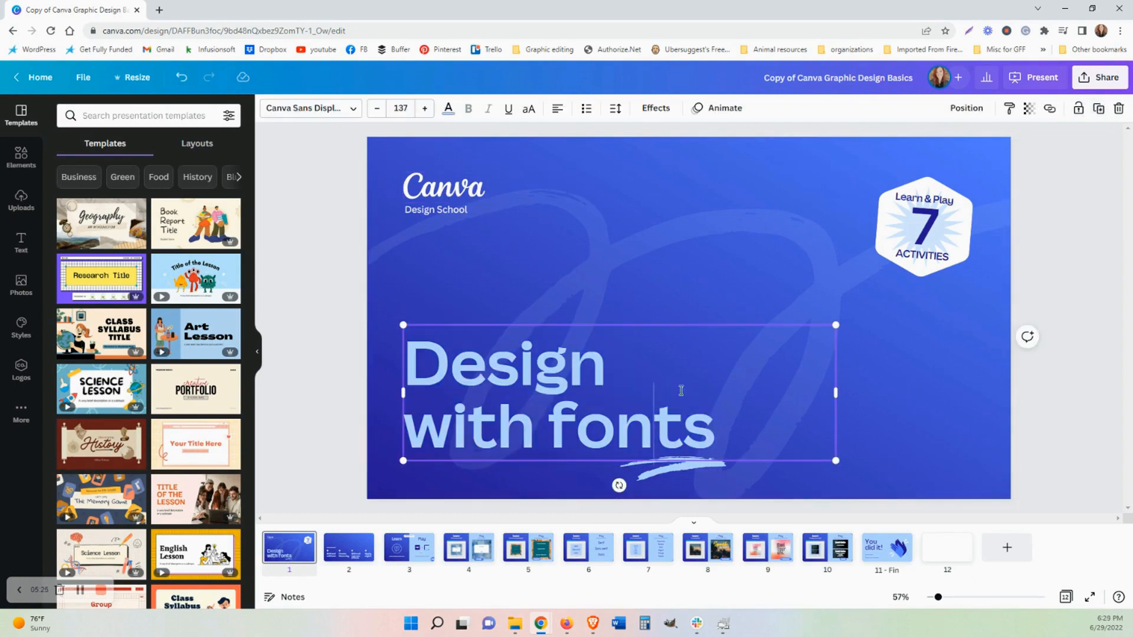
pyautogui.click(1078, 109)
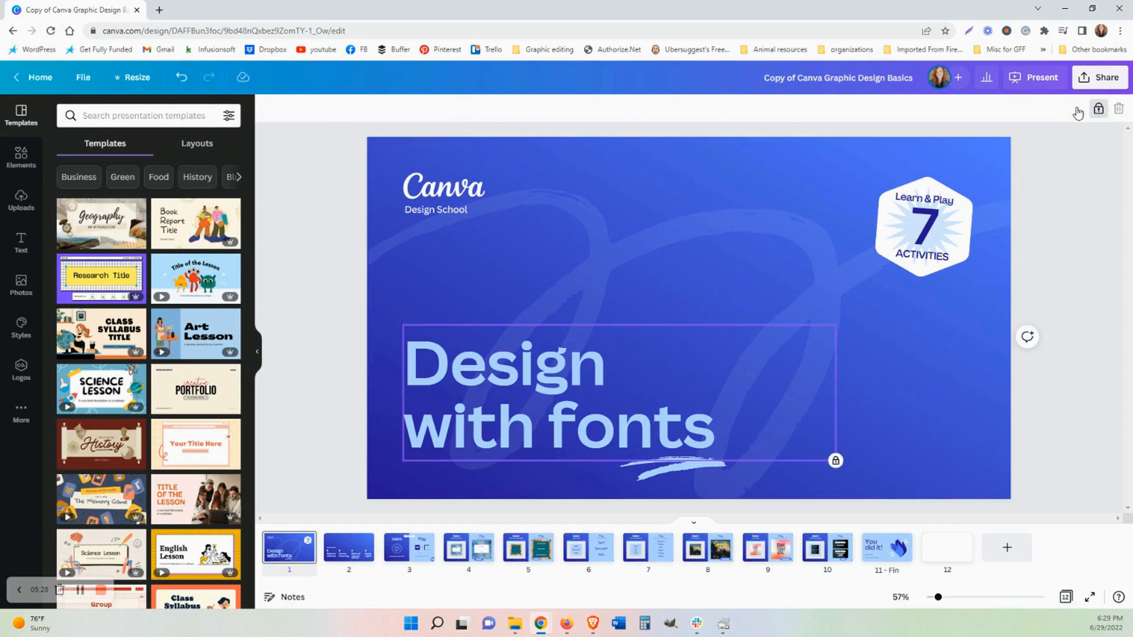
# Lock the background graphic on the title slide.
pyautogui.click(1098, 110)
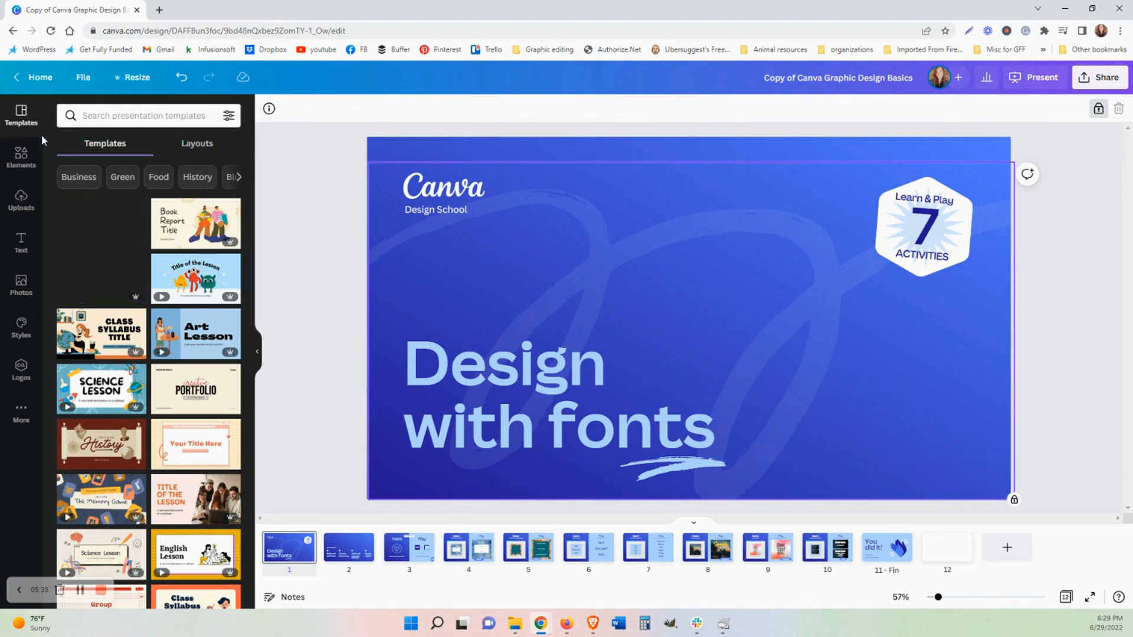
pyautogui.click(124, 115)
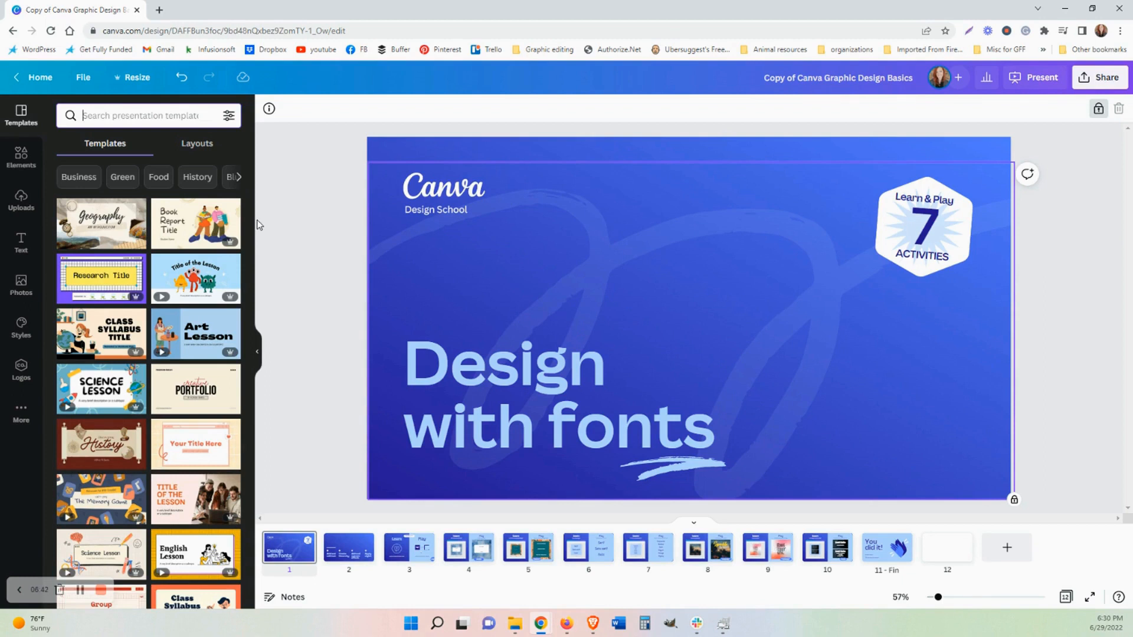
# Open the Elements panel and browse its categories of shapes, graphics, tables, photos, audio and charts.
pyautogui.click(18, 154)
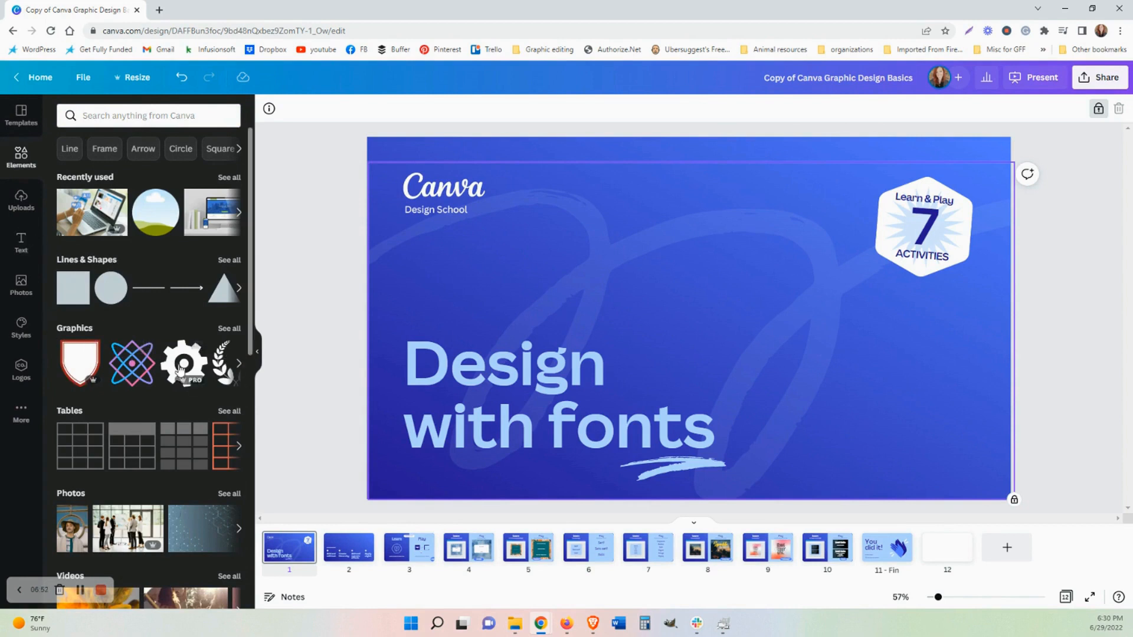
pyautogui.scroll(-2, 134, 347)
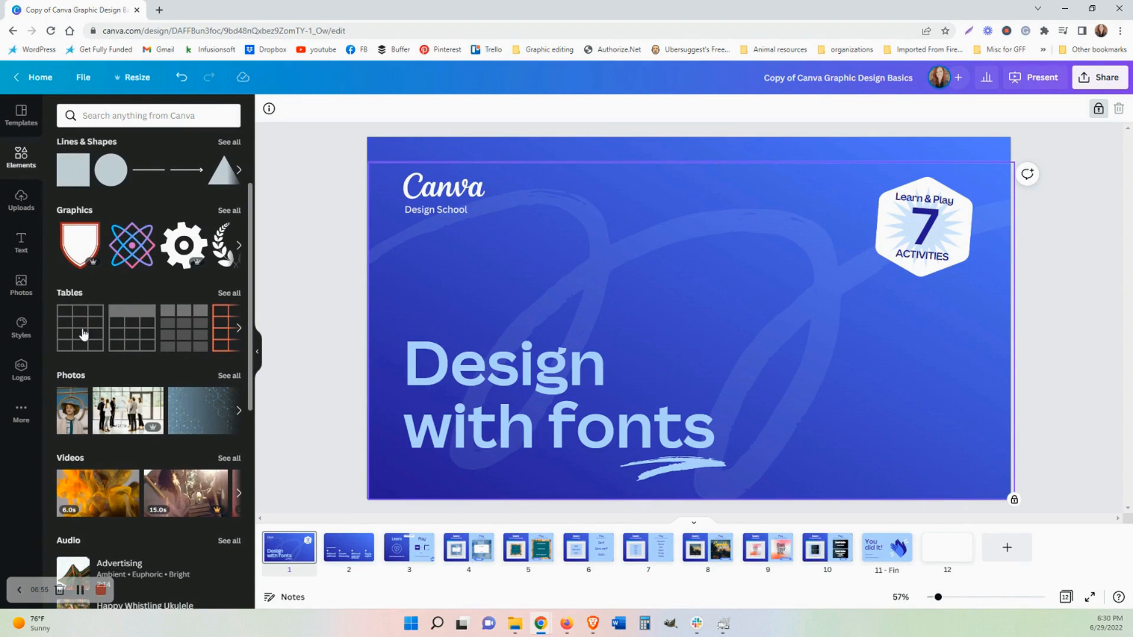
pyautogui.scroll(-1, 83, 330)
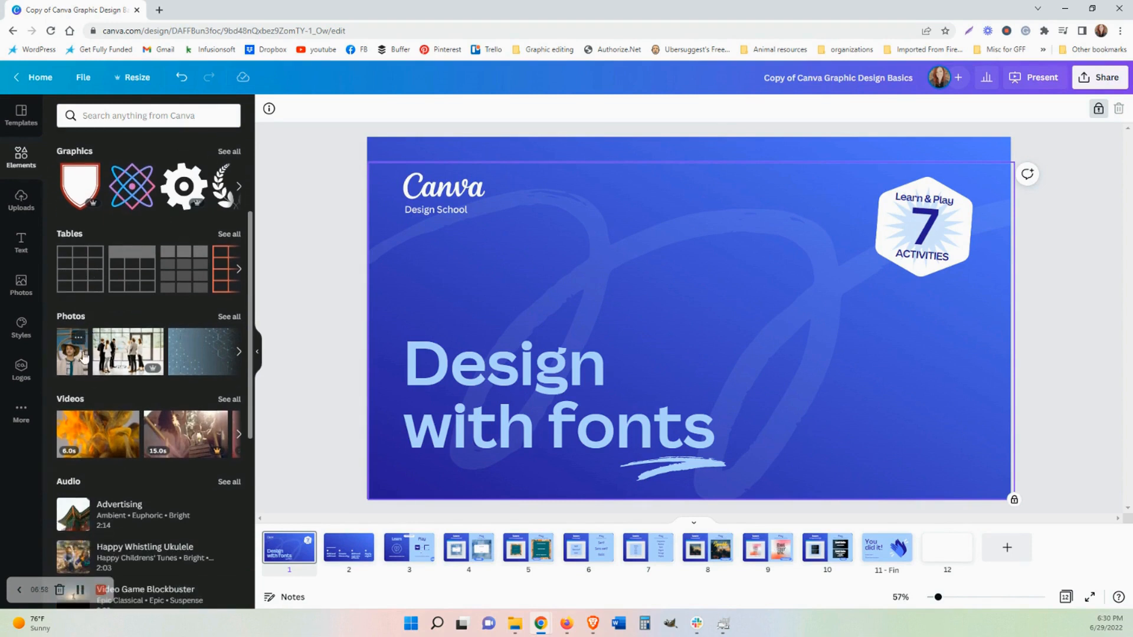
pyautogui.scroll(-3, 100, 436)
pyautogui.scroll(-3, 136, 330)
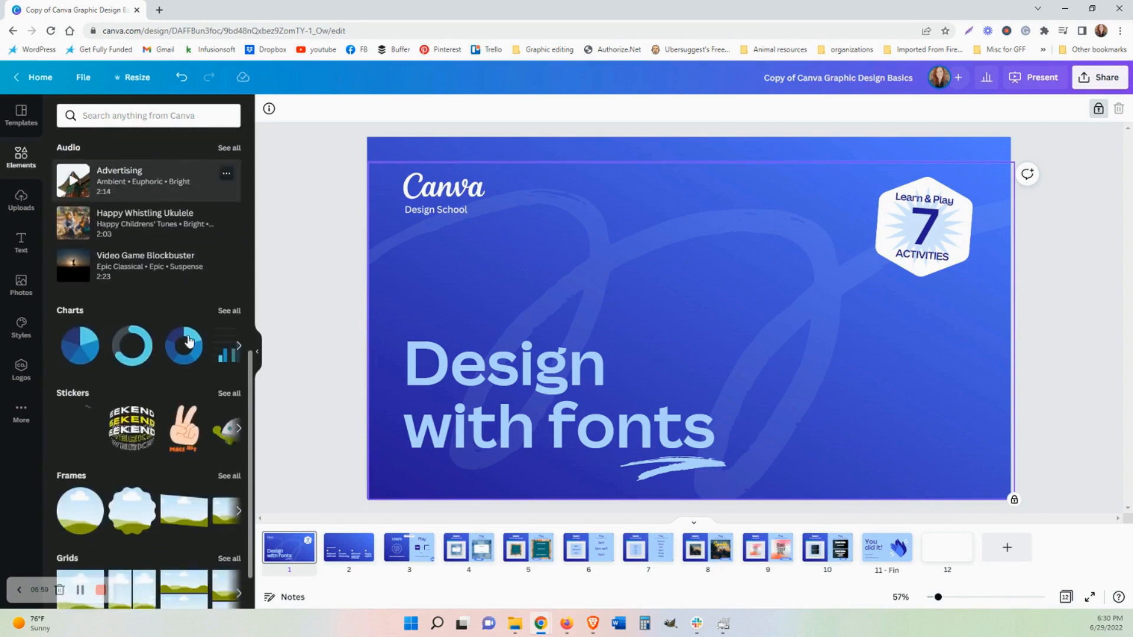
pyautogui.scroll(-6, 136, 331)
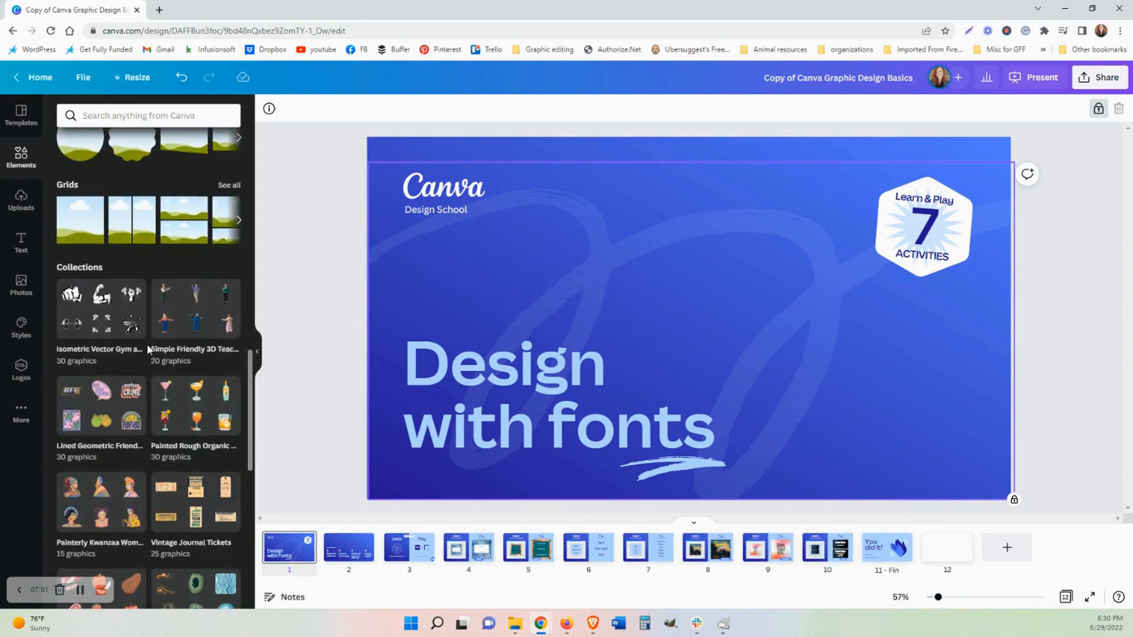
pyautogui.scroll(9, 147, 345)
pyautogui.scroll(5, 148, 356)
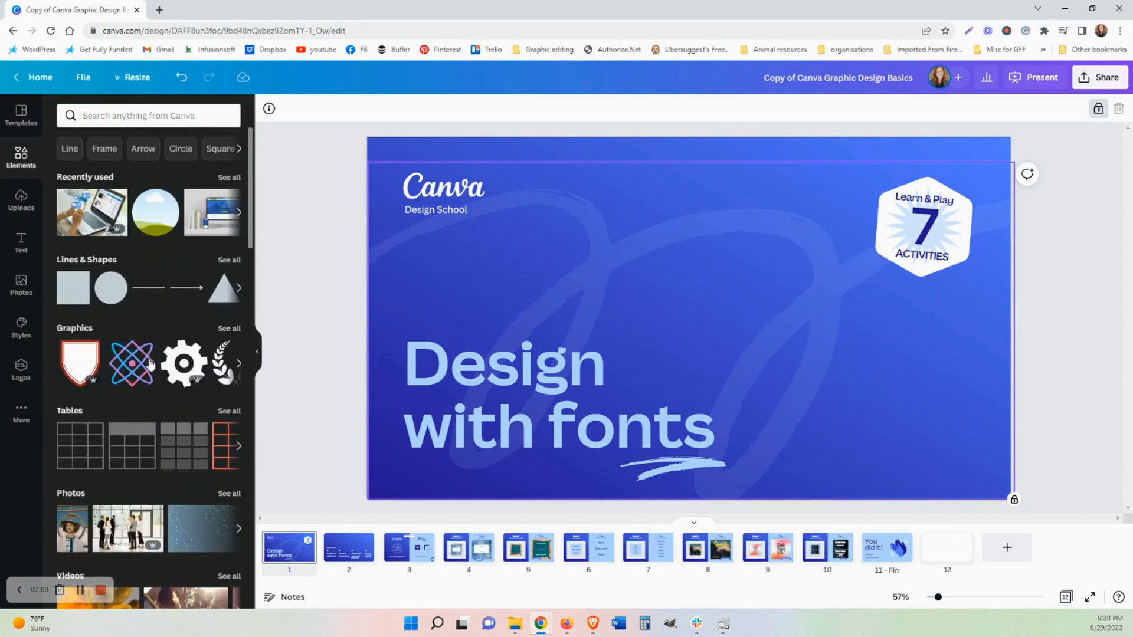
# Search the elements for heart and browse the resulting graphics.
pyautogui.click(132, 116)
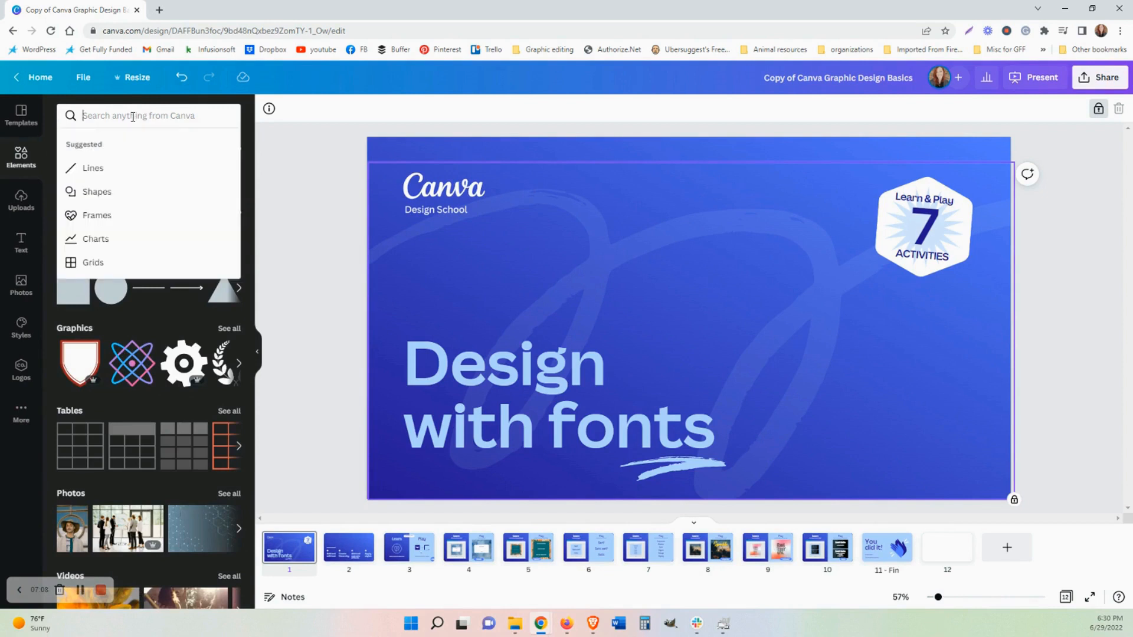
pyautogui.write('heart')
pyautogui.press('Return')
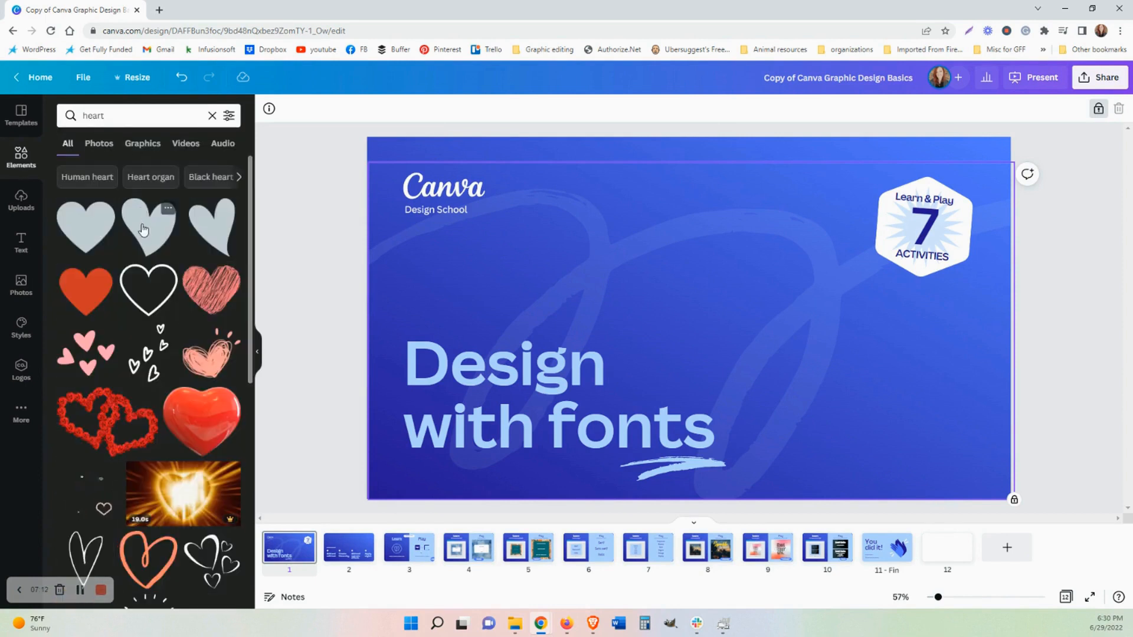
pyautogui.scroll(-5, 143, 230)
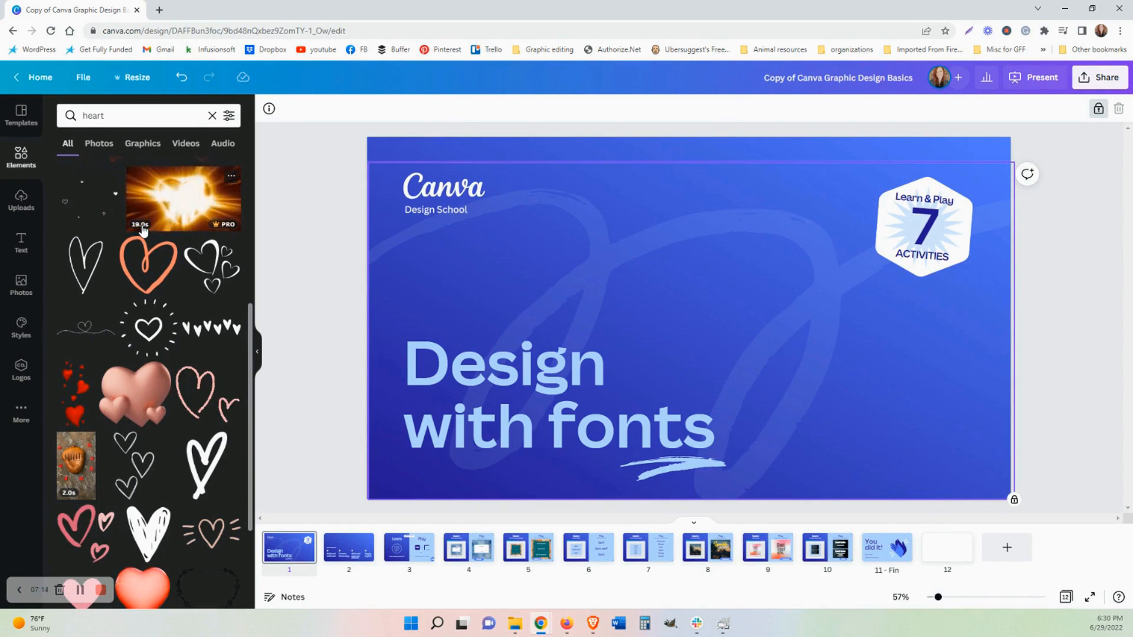
pyautogui.scroll(-3, 184, 437)
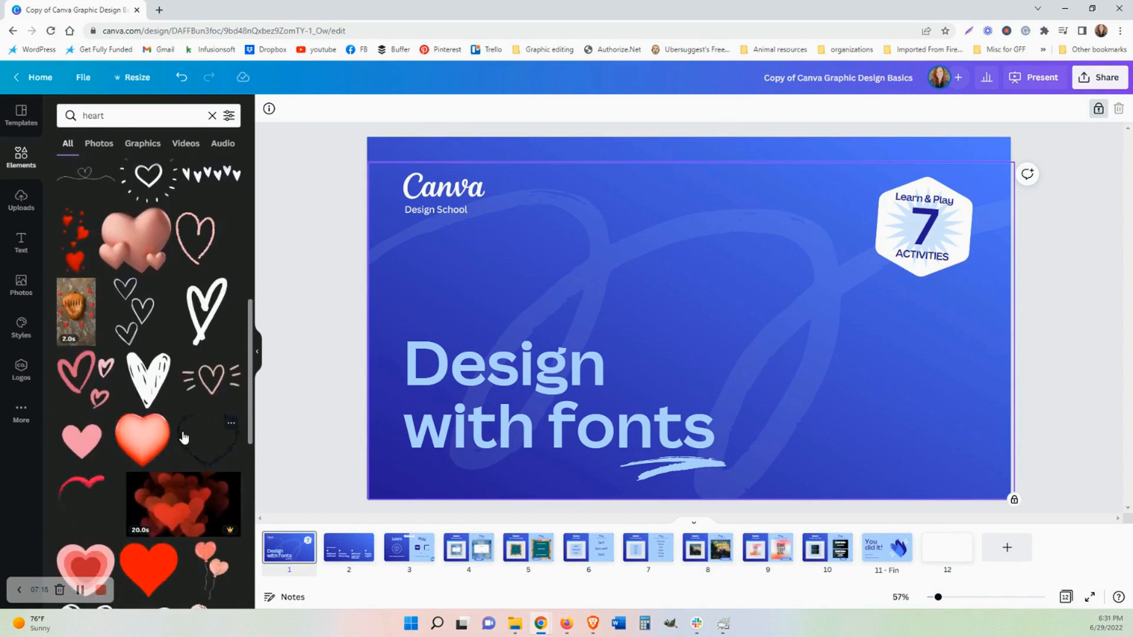
pyautogui.scroll(3, 184, 436)
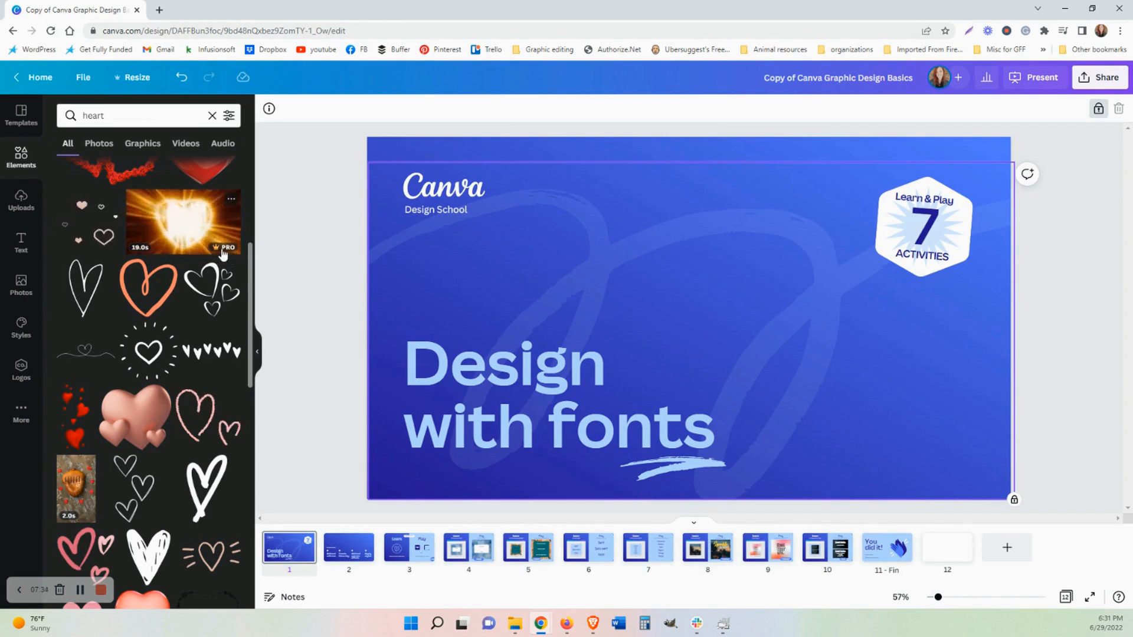
pyautogui.scroll(1, 172, 286)
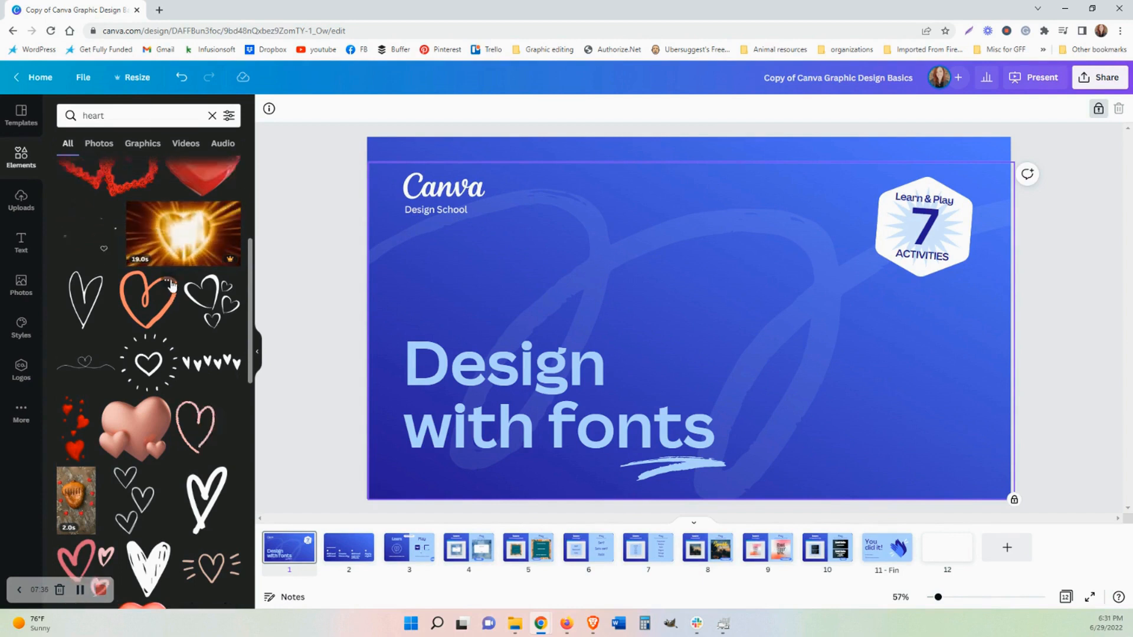
pyautogui.scroll(5, 172, 288)
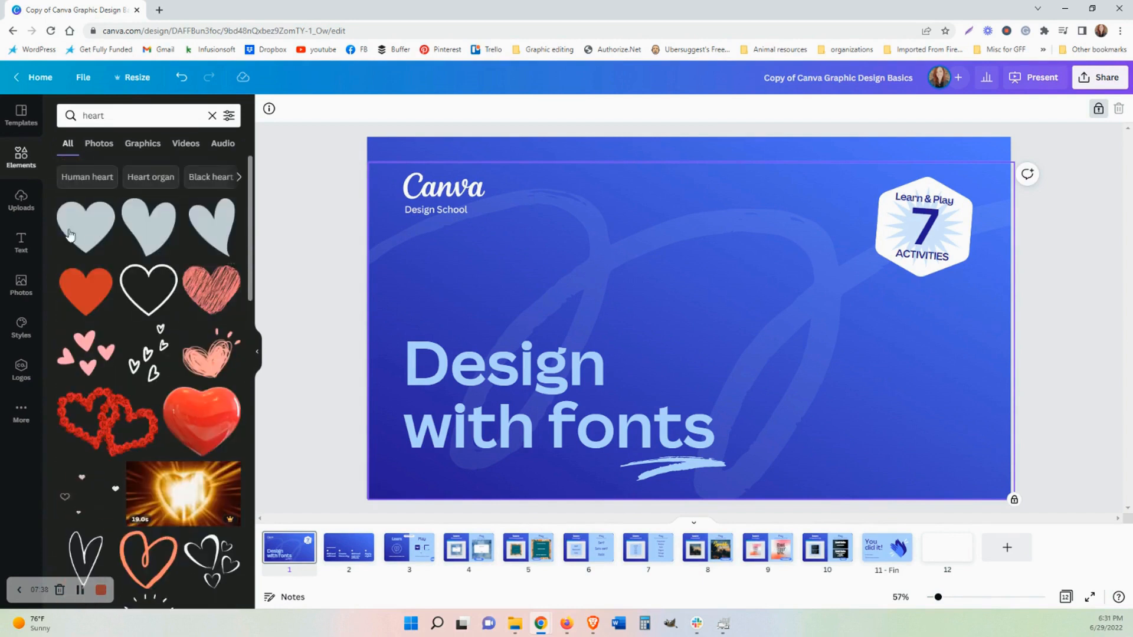
# Browse the Uploads panel and the Text panel's font combinations.
pyautogui.click(21, 197)
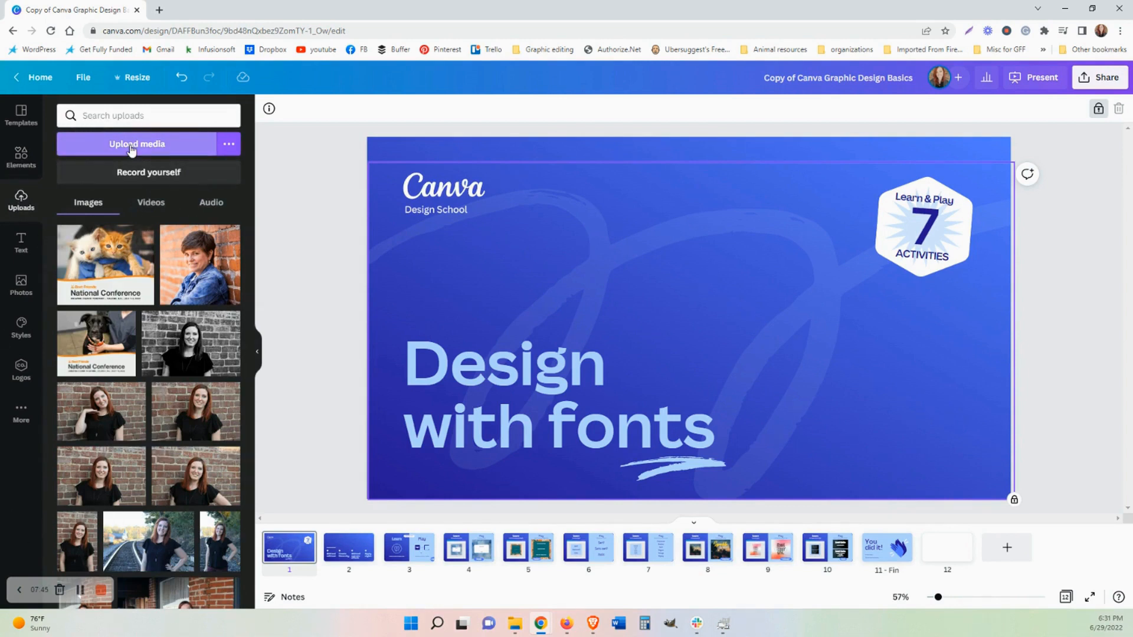
pyautogui.click(20, 242)
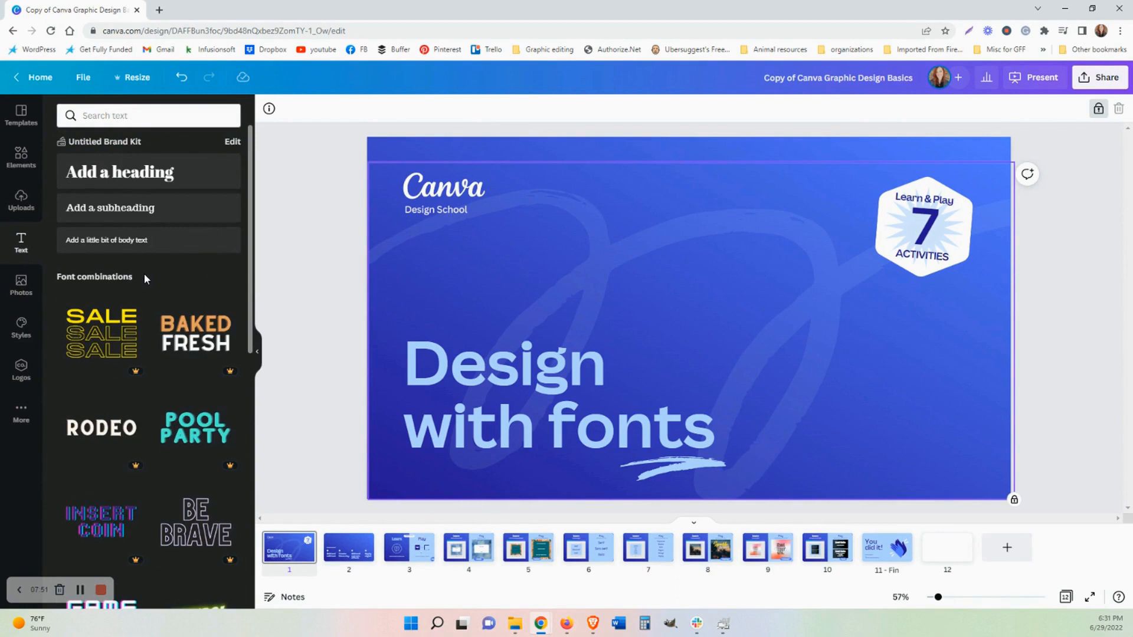
pyautogui.scroll(-6, 144, 274)
pyautogui.scroll(-5, 146, 280)
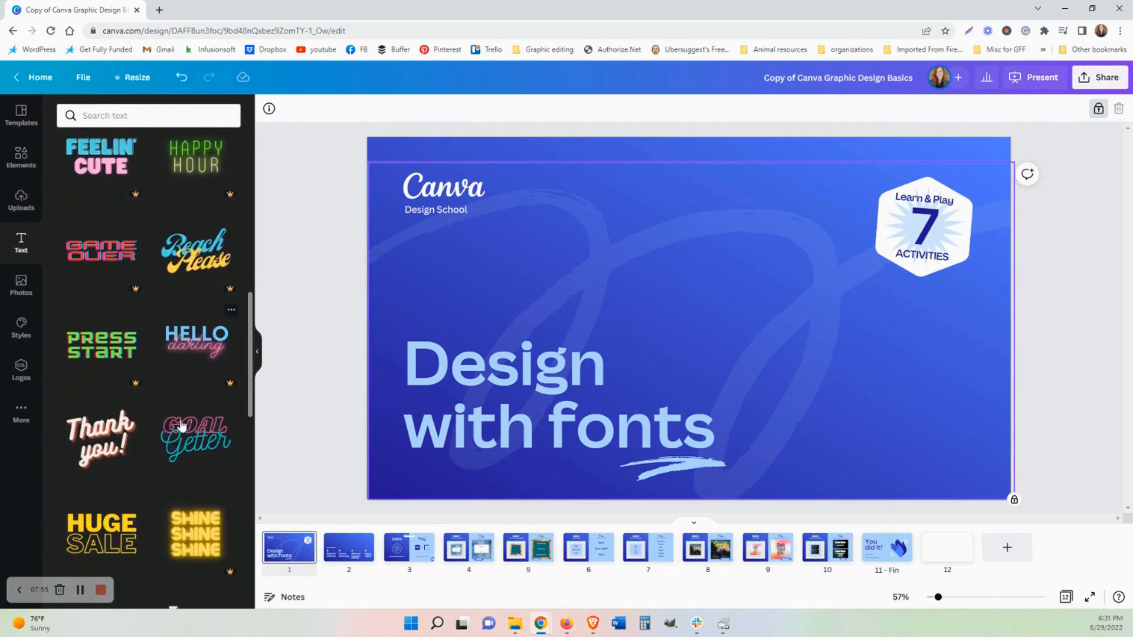
pyautogui.scroll(-4, 116, 445)
pyautogui.scroll(-4, 116, 445)
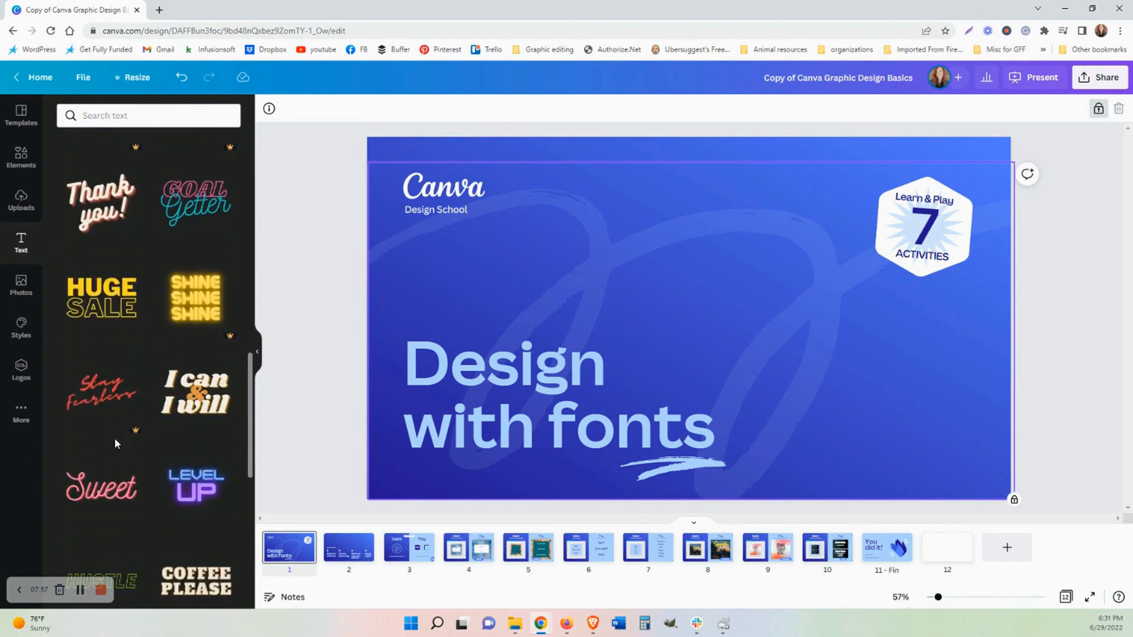
# Scroll through the remaining font combinations in the Text panel.
pyautogui.scroll(3, 117, 446)
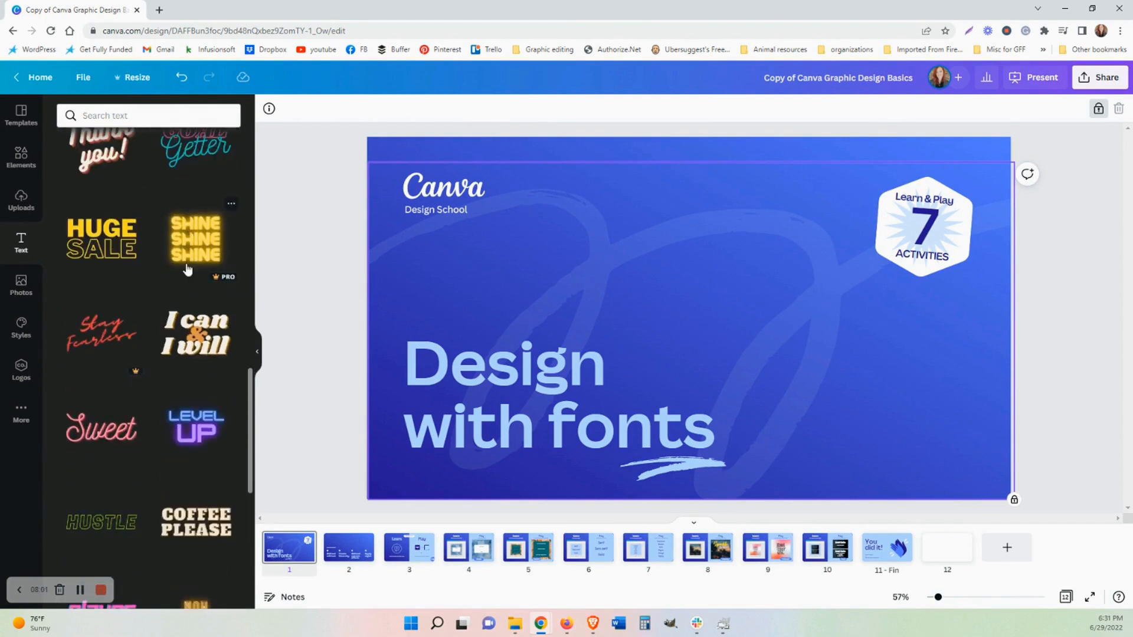
pyautogui.scroll(-8, 147, 393)
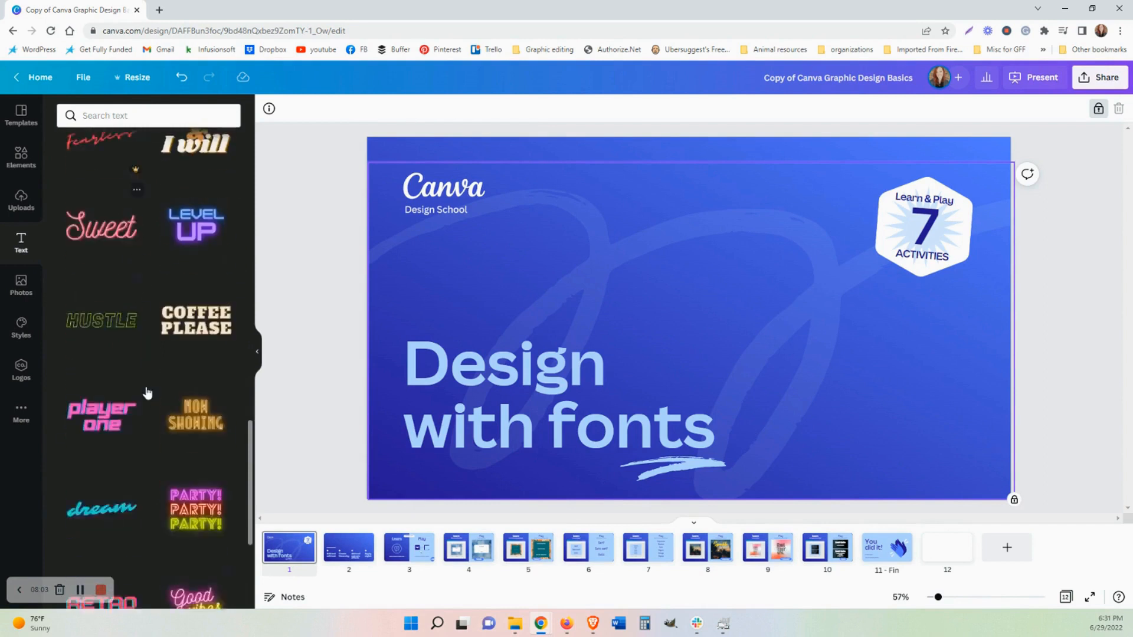
pyautogui.scroll(15, 147, 413)
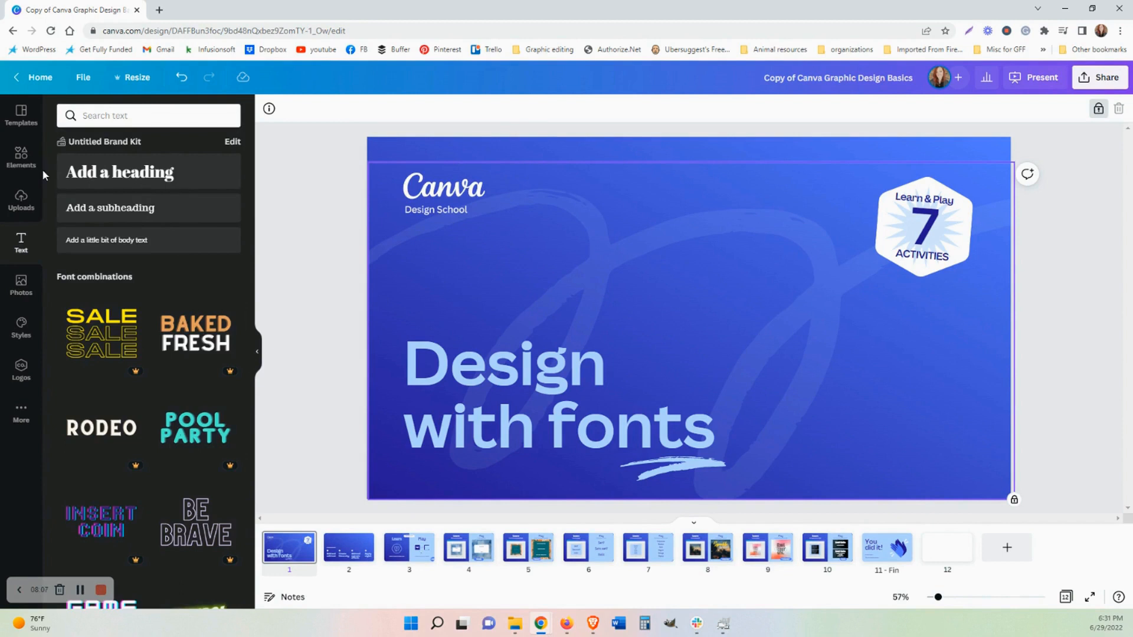
# Add a default paragraph text box to the title slide and delete it again.
pyautogui.click(317, 224)
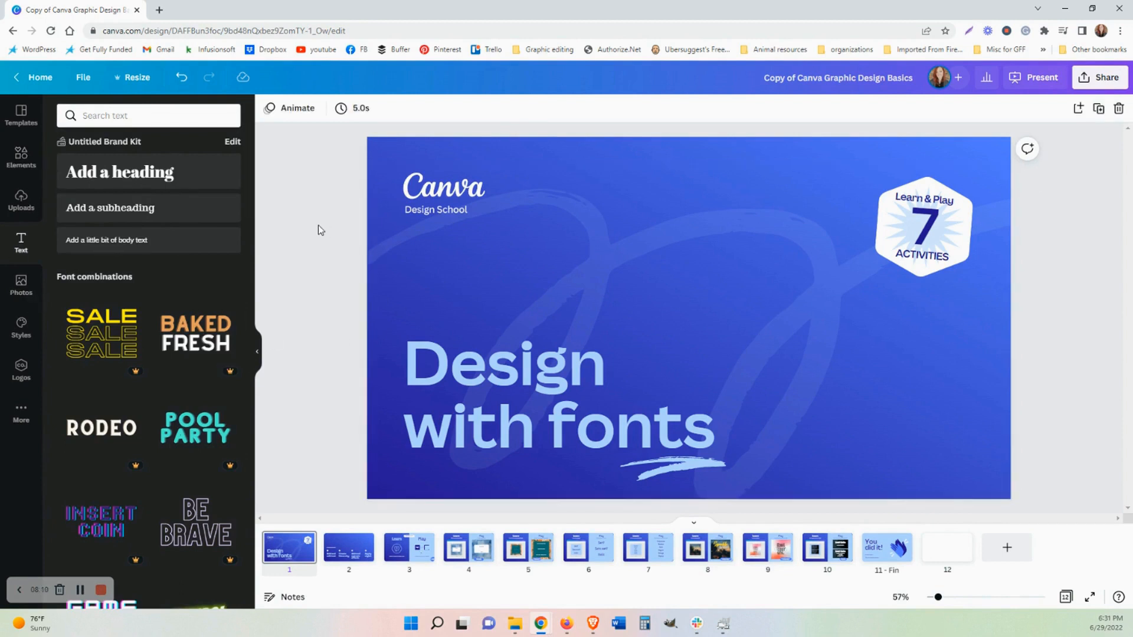
pyautogui.click(663, 198)
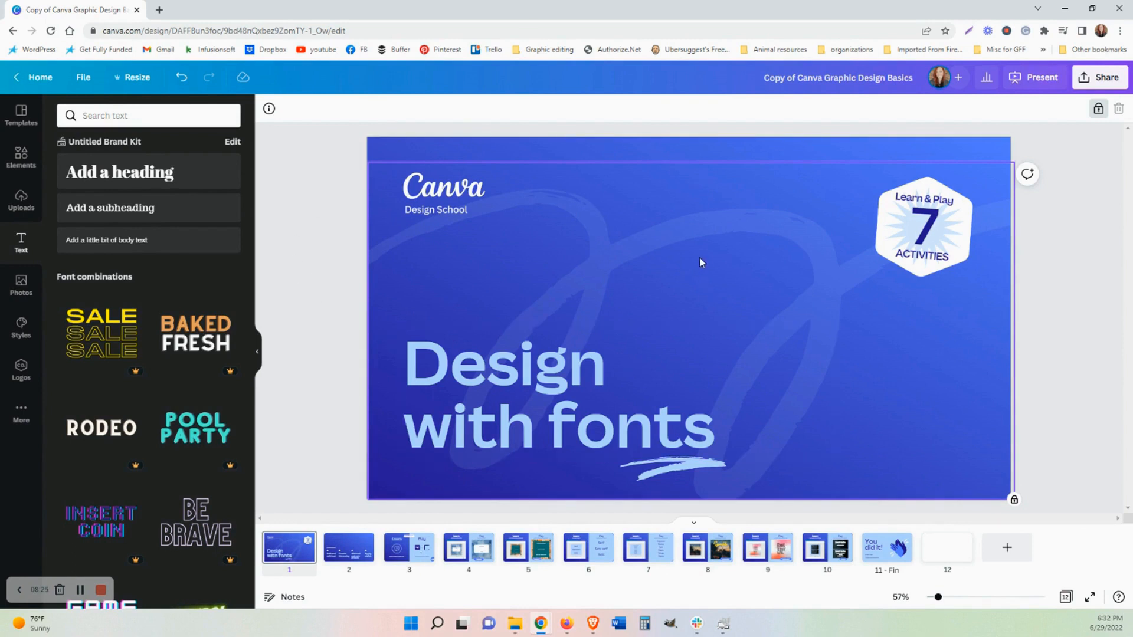
pyautogui.press('t')
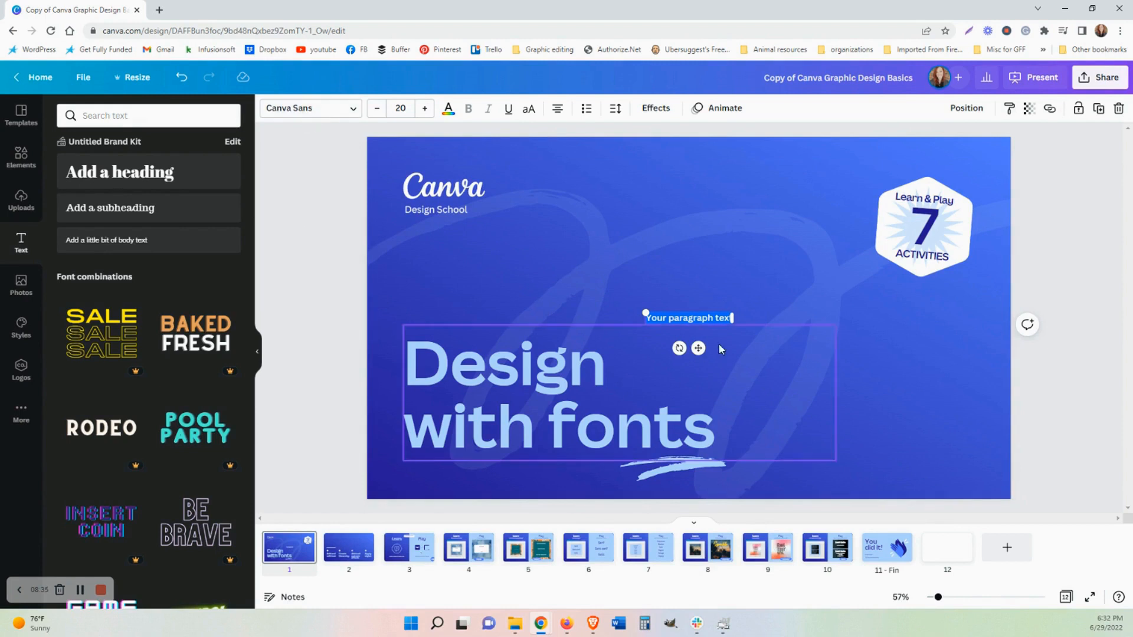
pyautogui.click(693, 319)
pyautogui.press('Delete')
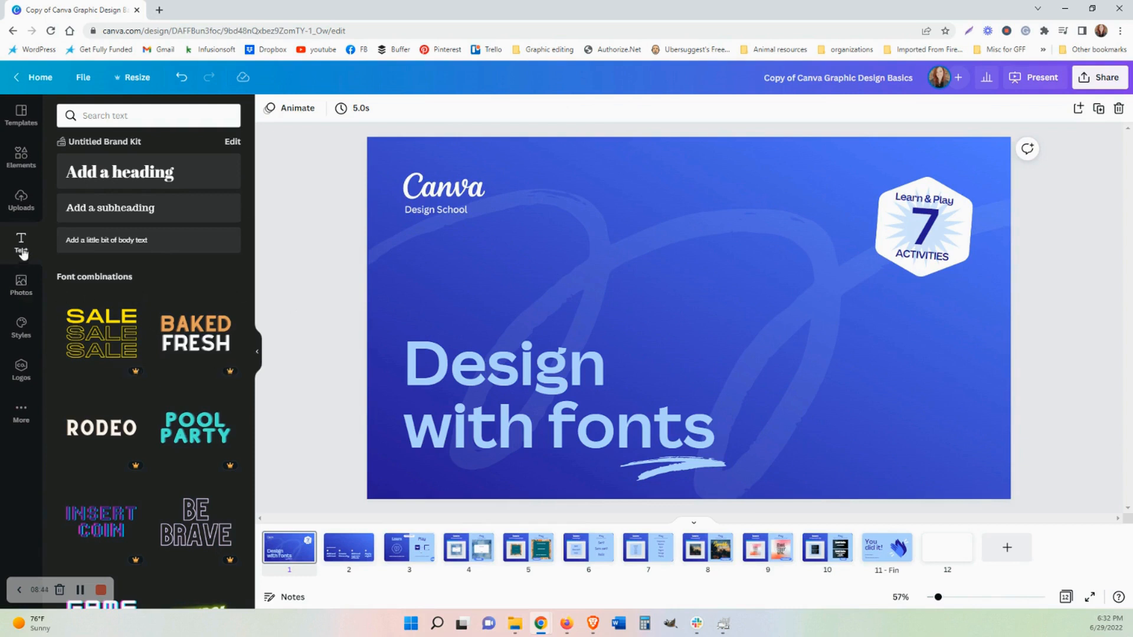
# Browse the Photos panel and the More panel's apps and content sources.
pyautogui.click(20, 286)
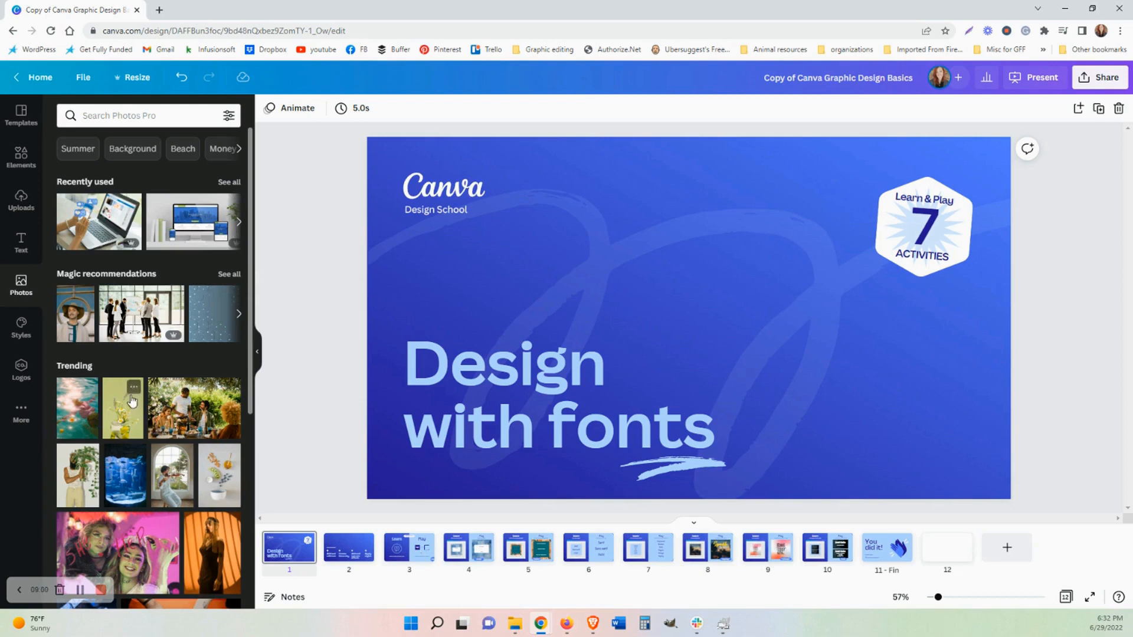
pyautogui.click(21, 412)
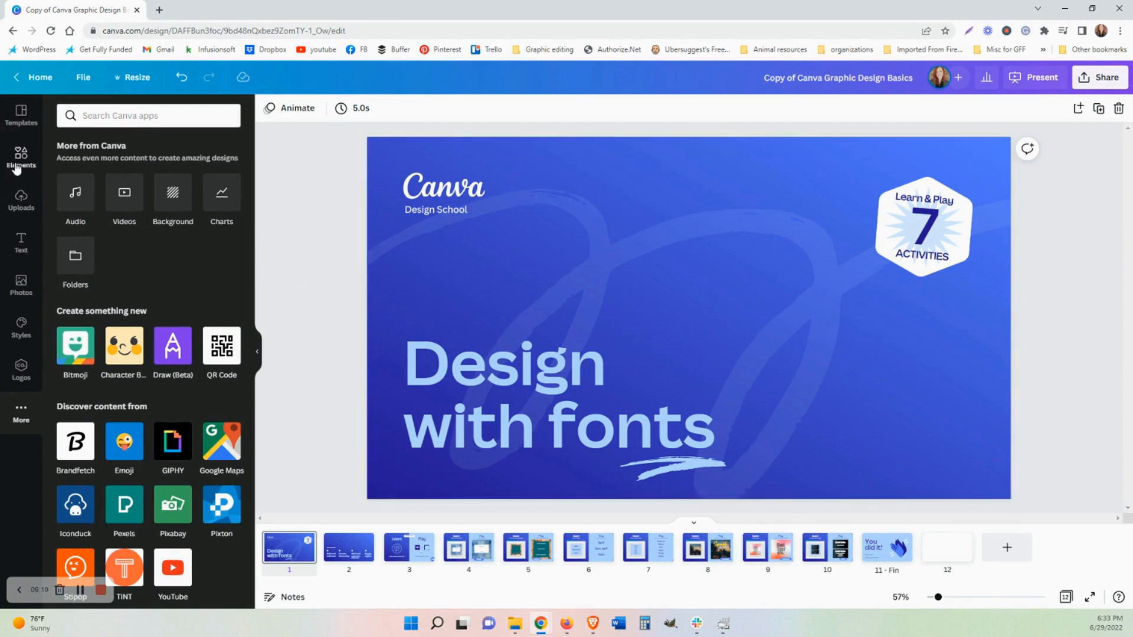
pyautogui.click(578, 223)
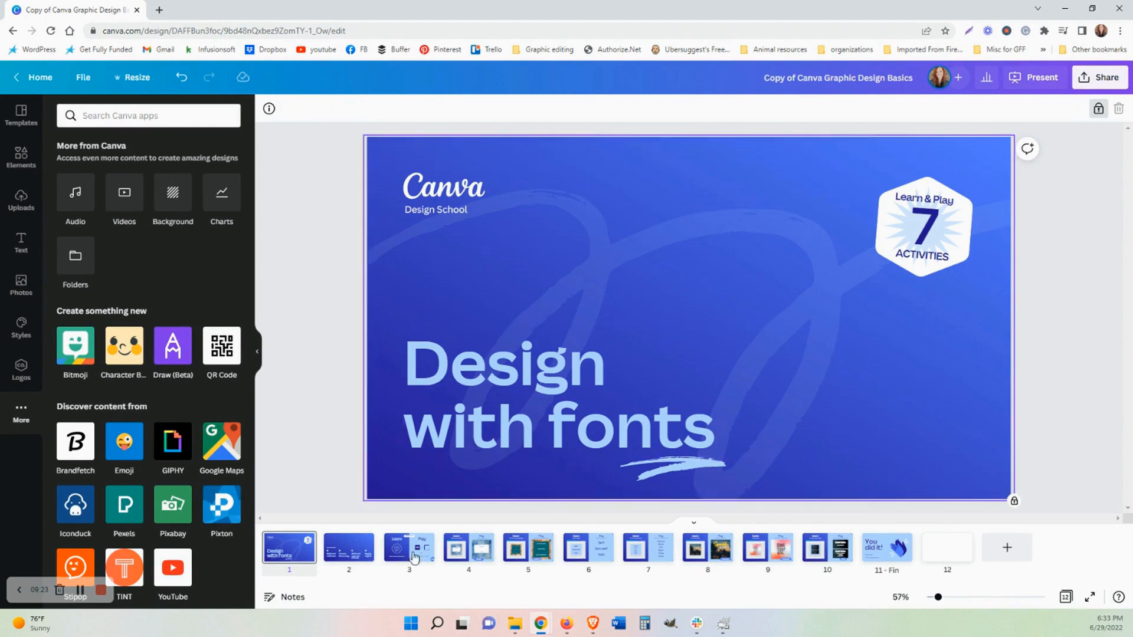
# Open pages 2, 3 and 4 of the design in turn.
pyautogui.click(349, 556)
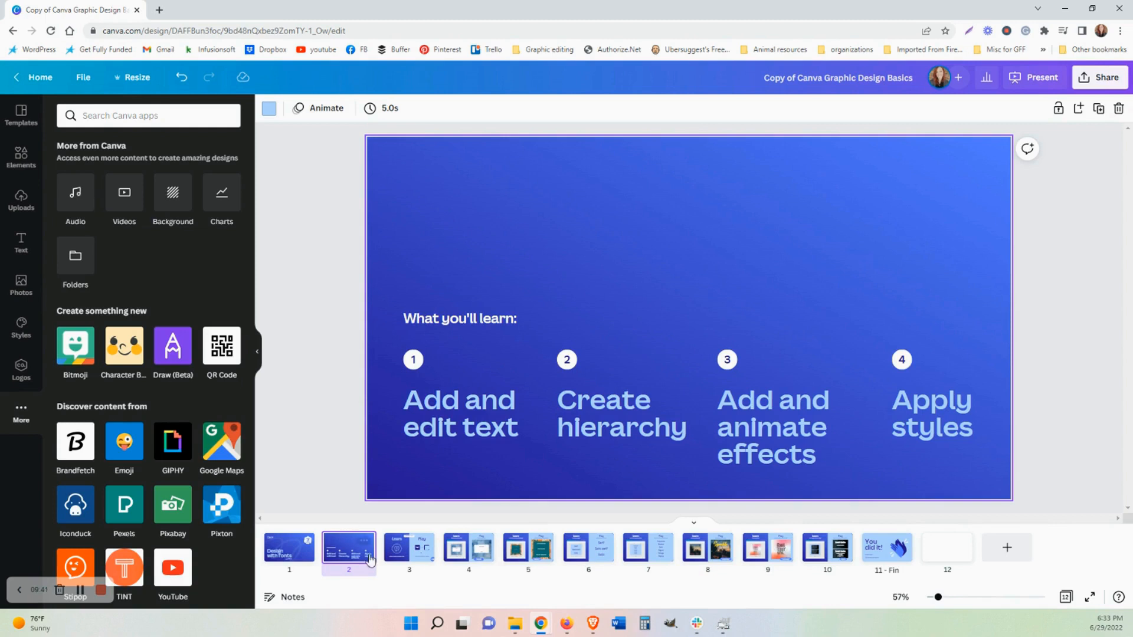
pyautogui.click(435, 561)
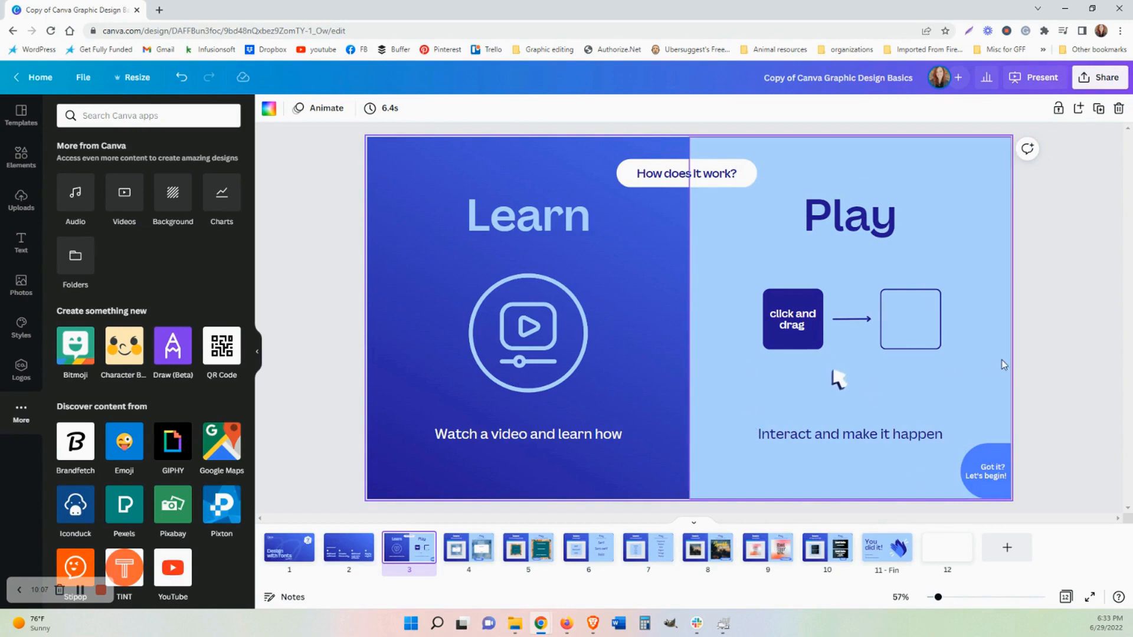
pyautogui.click(464, 554)
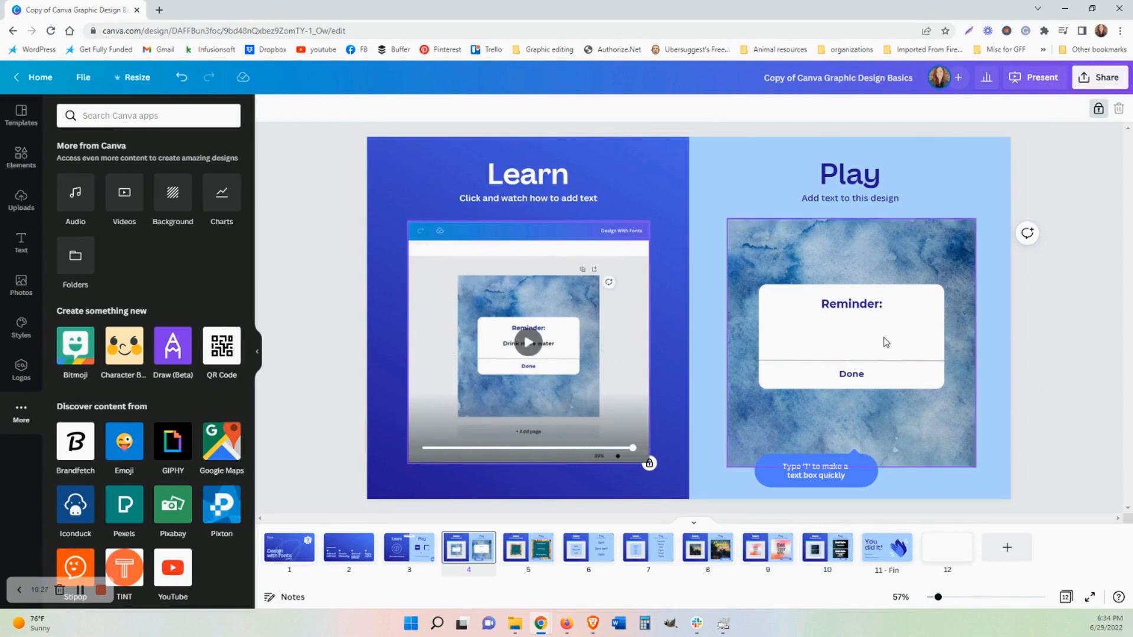
# Add a text box reading 'Type in some text here' on page 4 and move it into the Reminder card.
pyautogui.click(851, 337)
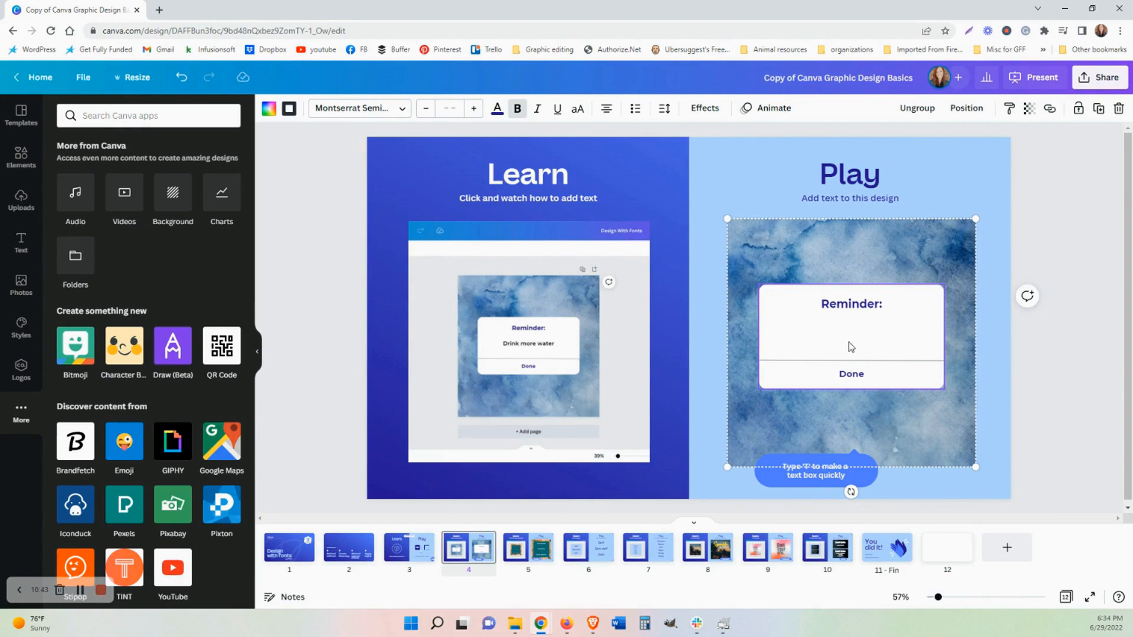
pyautogui.click(910, 484)
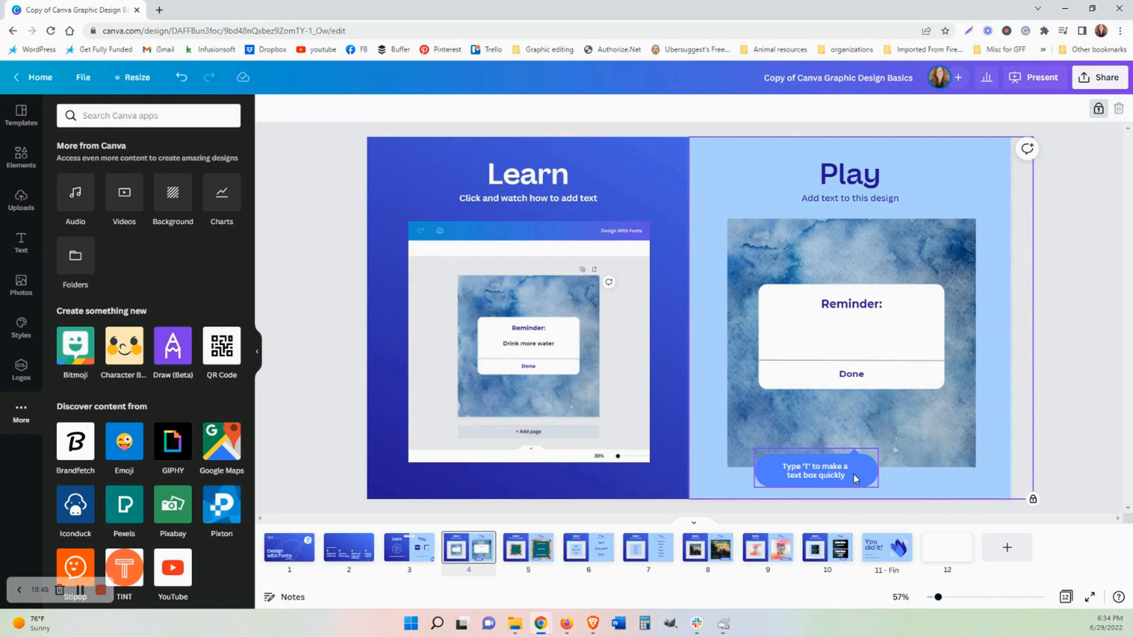
pyautogui.click(851, 338)
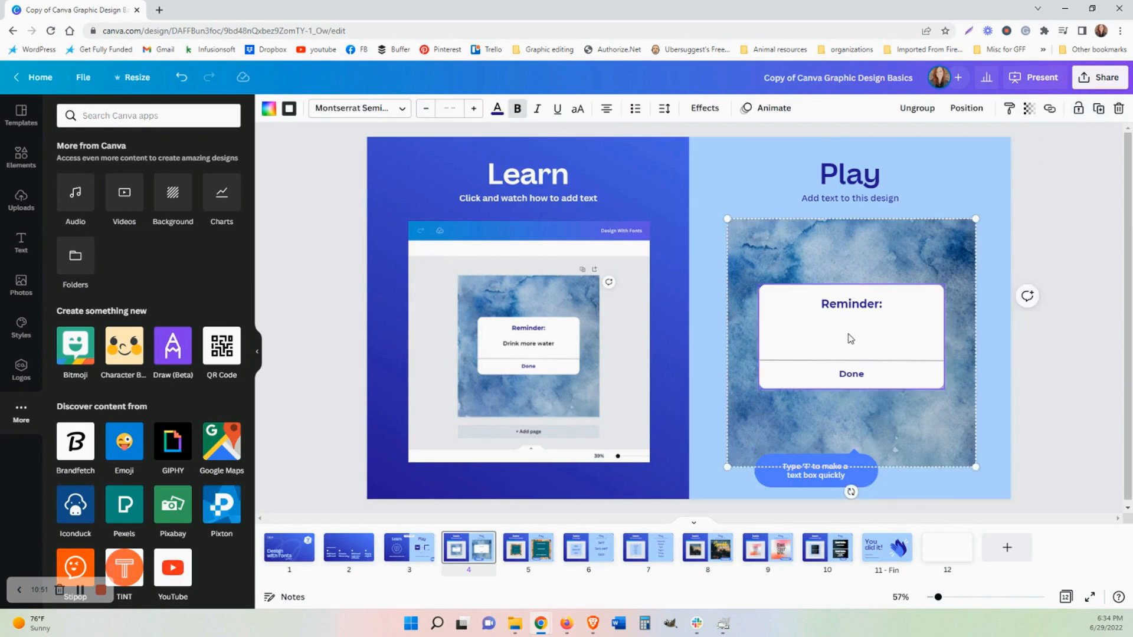
pyautogui.click(909, 479)
pyautogui.press('t')
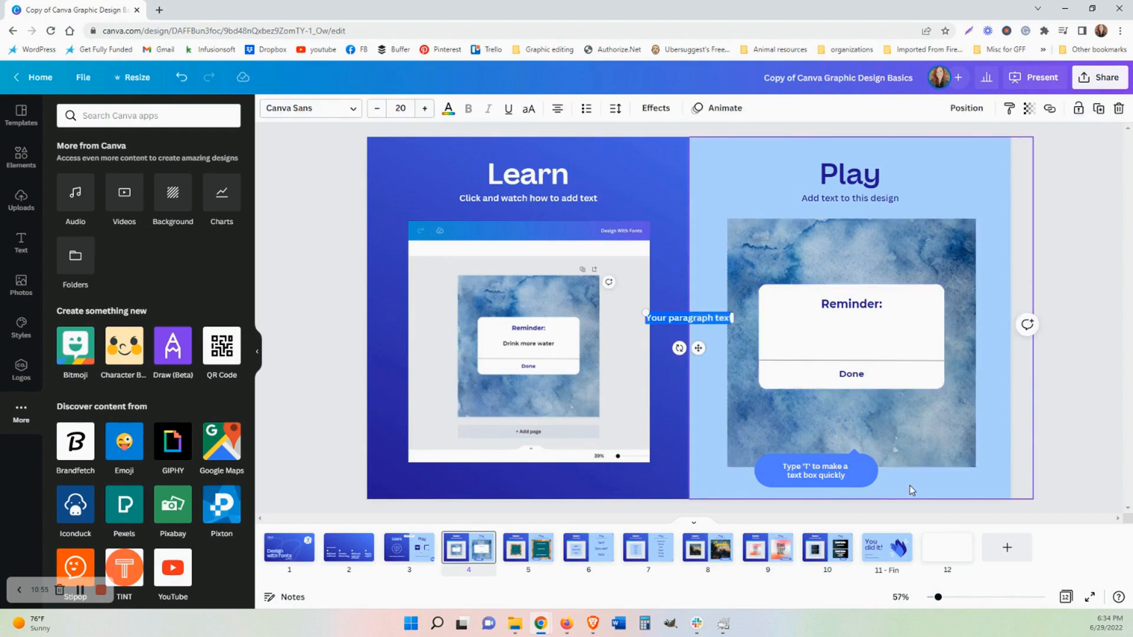
pyautogui.write('Type in some')
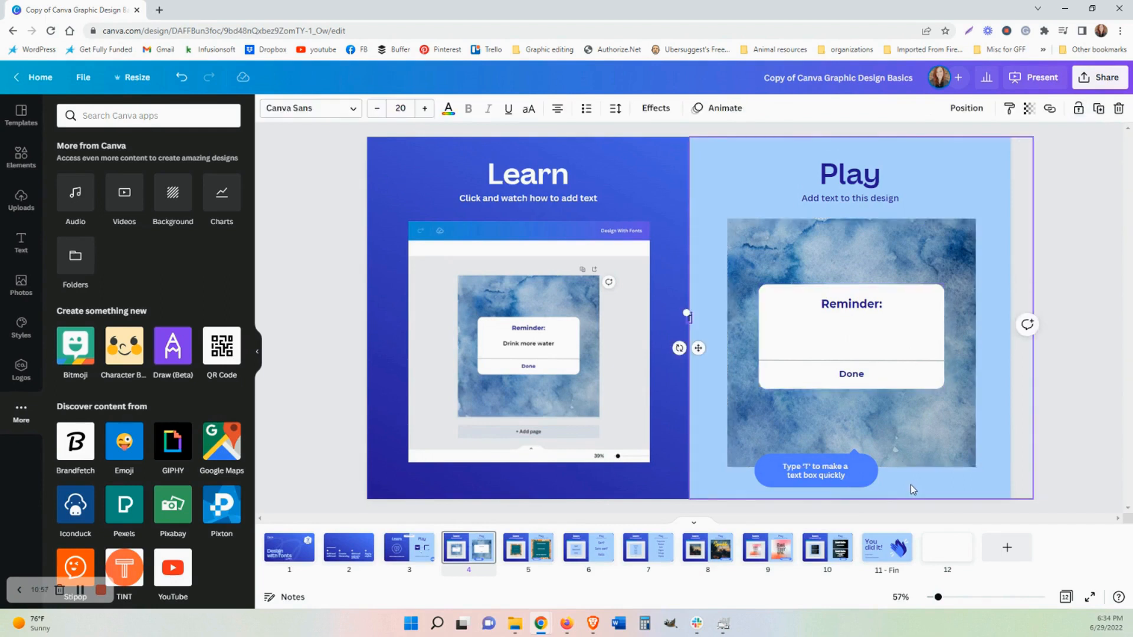
pyautogui.write(' text here')
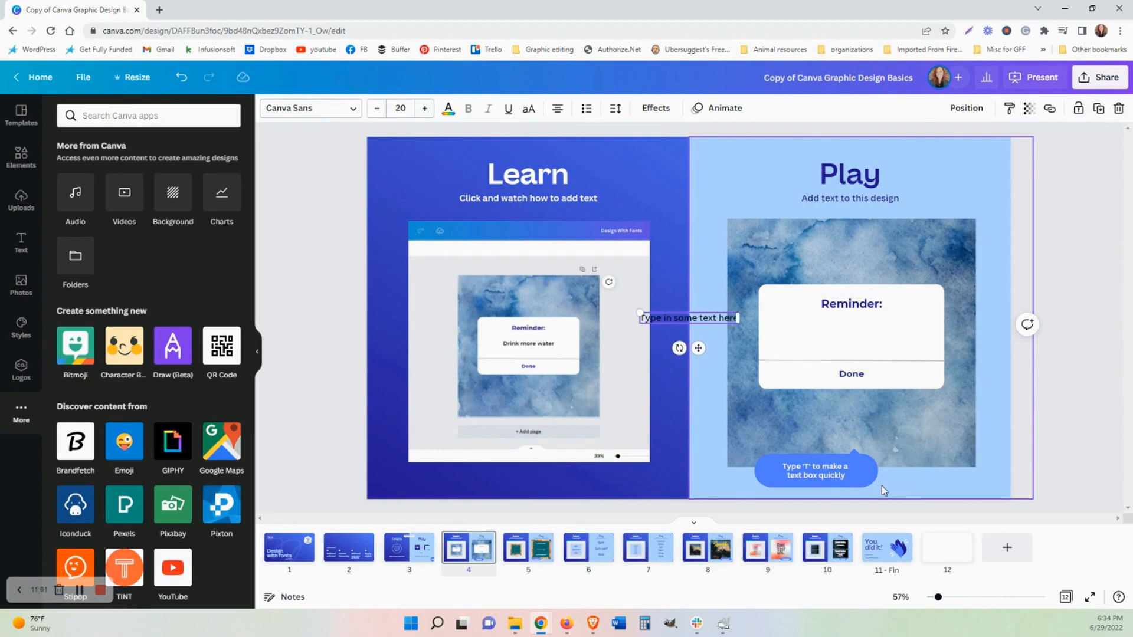
pyautogui.moveTo(697, 348); pyautogui.dragTo(865, 360)
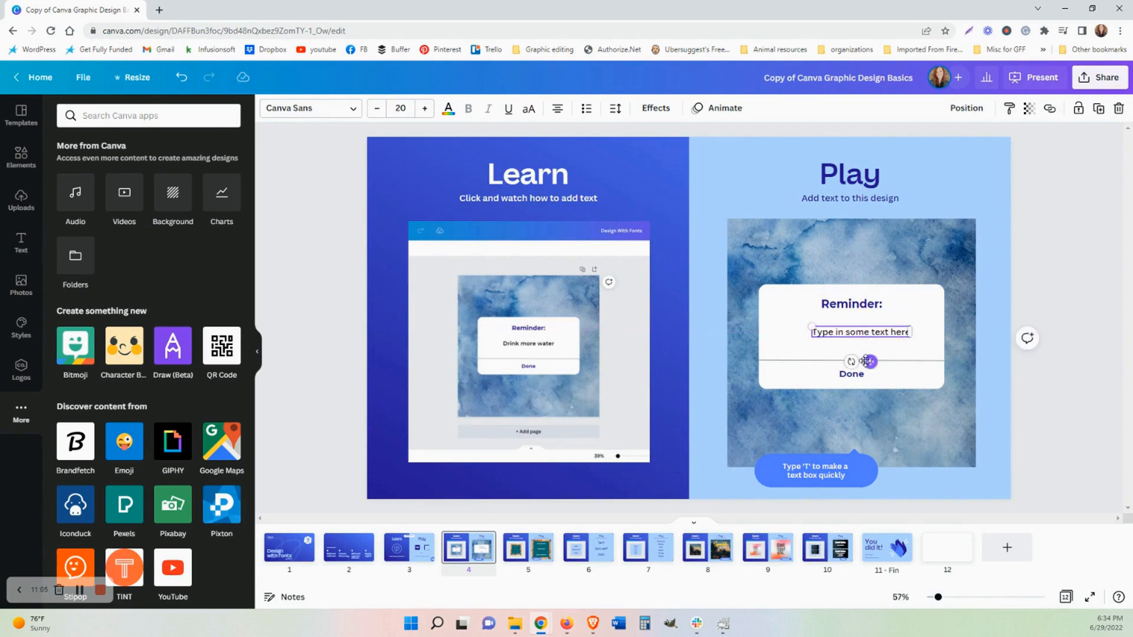
# Set the new text's font size to 26 and change its font to Moontime.
pyautogui.click(425, 109)
pyautogui.click(425, 112)
pyautogui.click(425, 113)
pyautogui.click(425, 112)
pyautogui.click(425, 112)
pyautogui.click(424, 112)
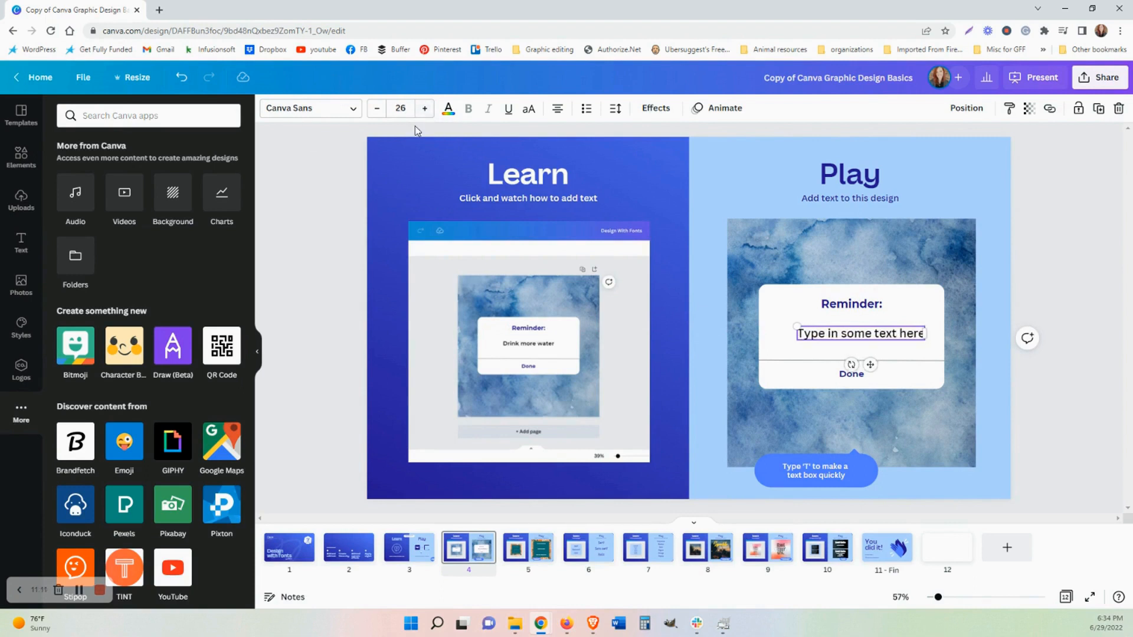
pyautogui.click(425, 113)
pyautogui.click(425, 112)
pyautogui.click(425, 112)
pyautogui.click(377, 108)
pyautogui.click(377, 108)
pyautogui.click(376, 109)
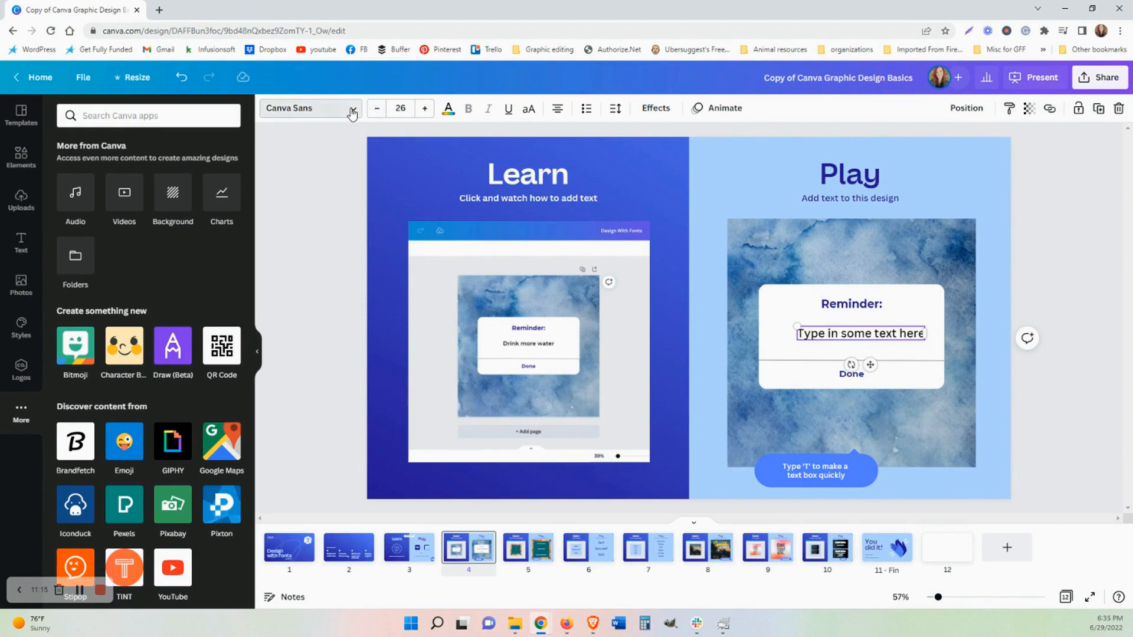
pyautogui.click(353, 113)
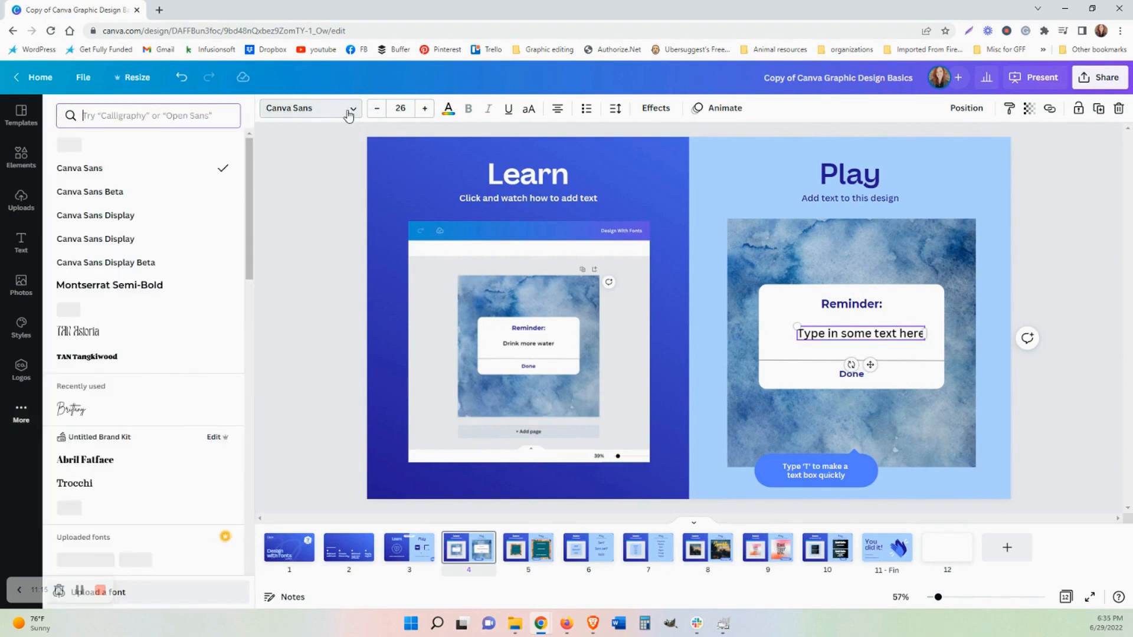
pyautogui.click(108, 319)
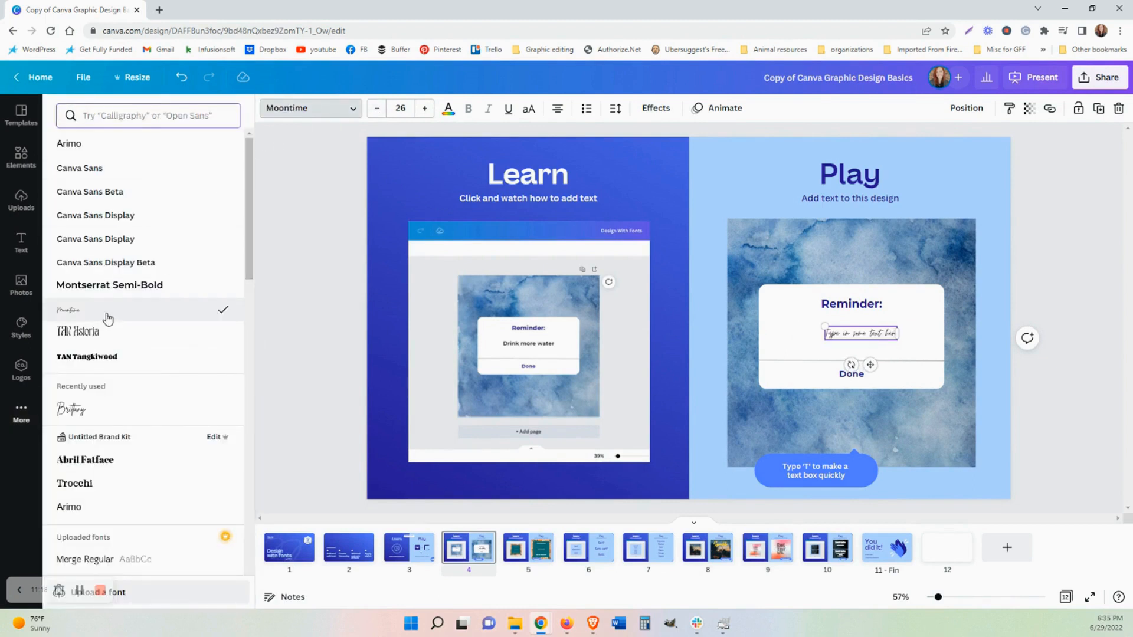
# Increase the text's font size to 55.
pyautogui.click(425, 108)
pyautogui.click(425, 108)
pyautogui.click(425, 108)
pyautogui.click(425, 109)
pyautogui.doubleClick(428, 114)
pyautogui.click(428, 113)
pyautogui.doubleClick(428, 114)
pyautogui.click(427, 114)
pyautogui.doubleClick(428, 113)
pyautogui.click(427, 114)
pyautogui.doubleClick(428, 114)
pyautogui.tripleClick(427, 114)
pyautogui.tripleClick(428, 114)
pyautogui.tripleClick(428, 114)
pyautogui.doubleClick(428, 114)
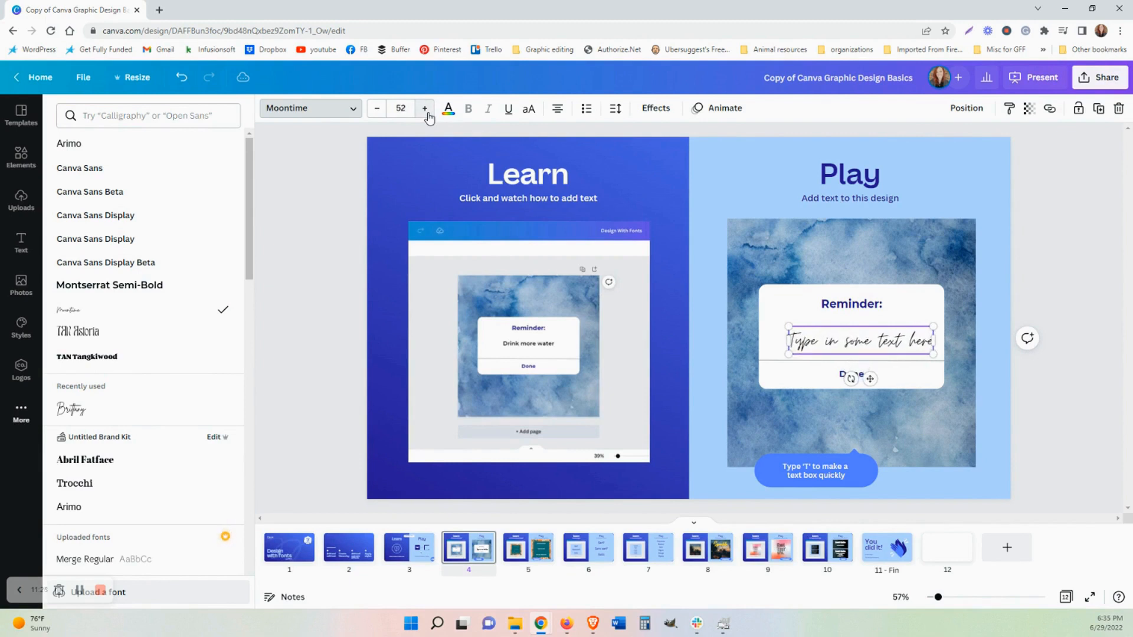
pyautogui.tripleClick(428, 114)
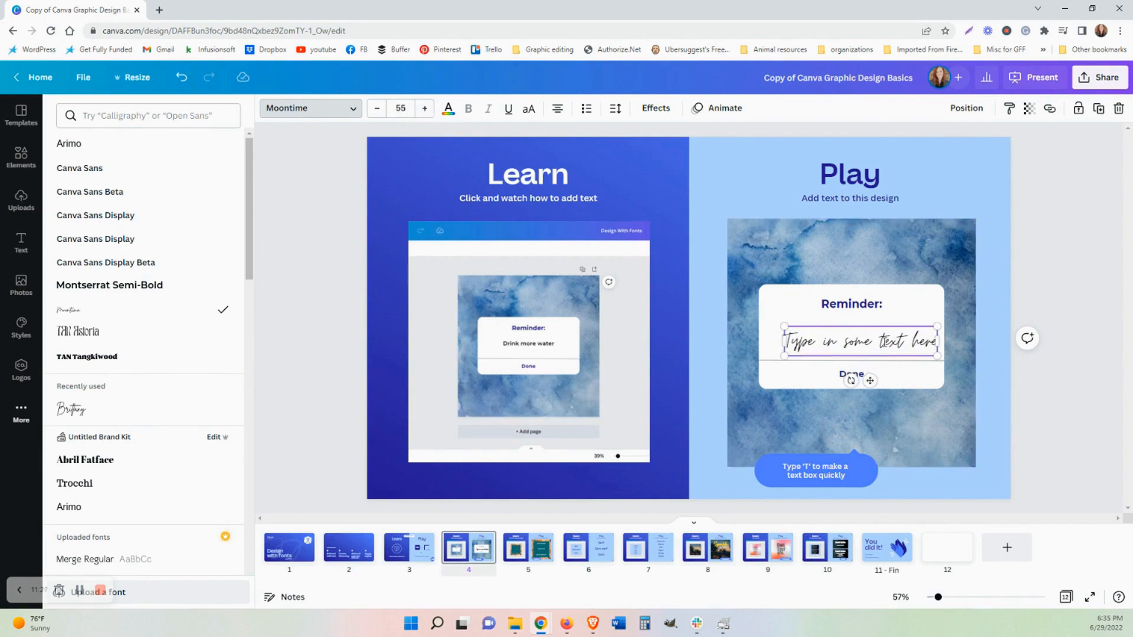
# Reposition the text so it sits centred in the Reminder card above Done.
pyautogui.moveTo(874, 380); pyautogui.dragTo(866, 376)
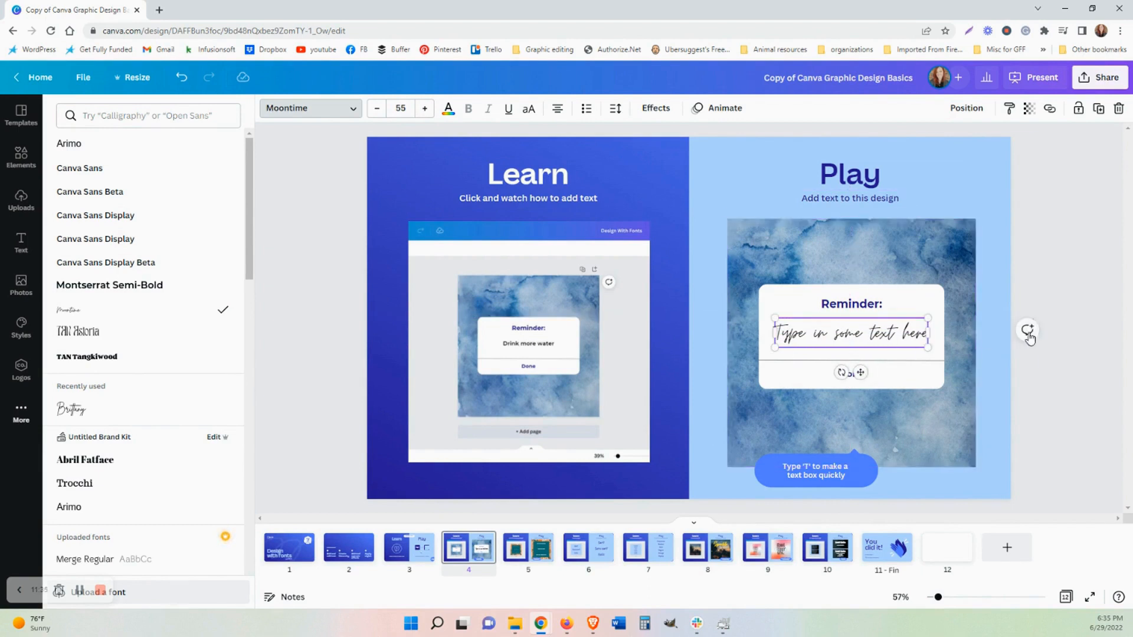
pyautogui.click(1000, 324)
pyautogui.click(895, 338)
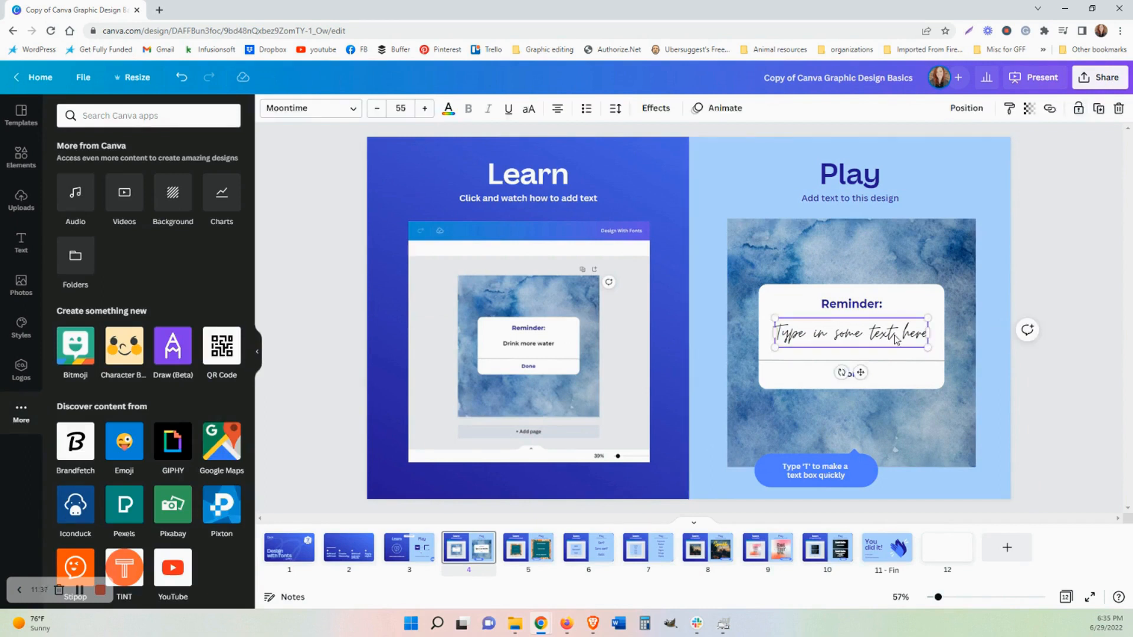
pyautogui.moveTo(860, 373); pyautogui.dragTo(869, 375)
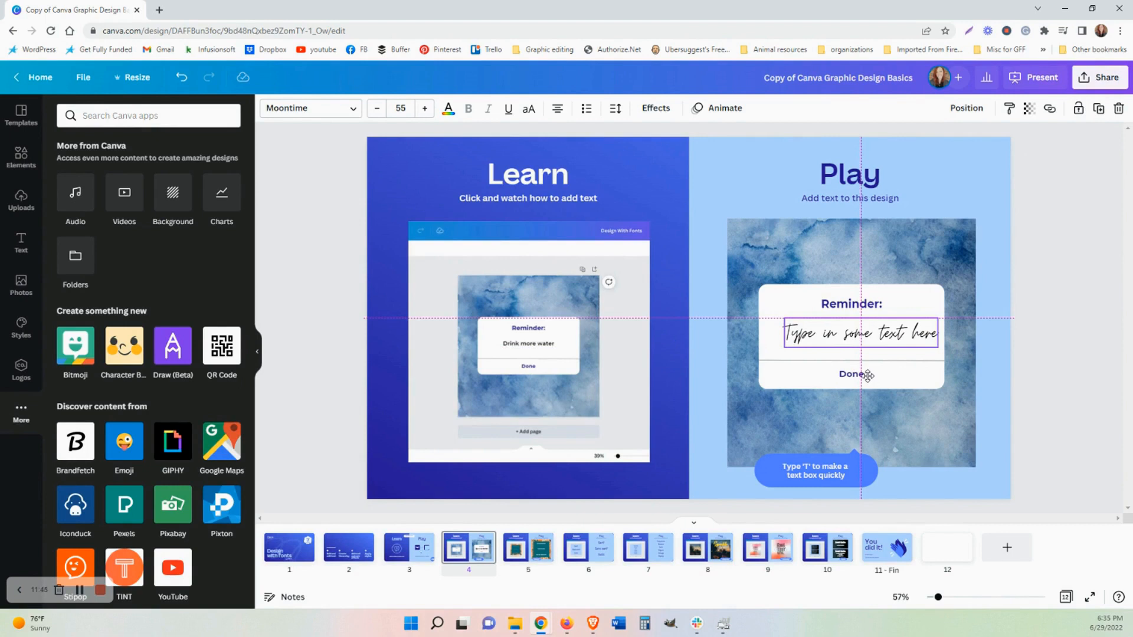
pyautogui.moveTo(868, 376); pyautogui.dragTo(867, 374)
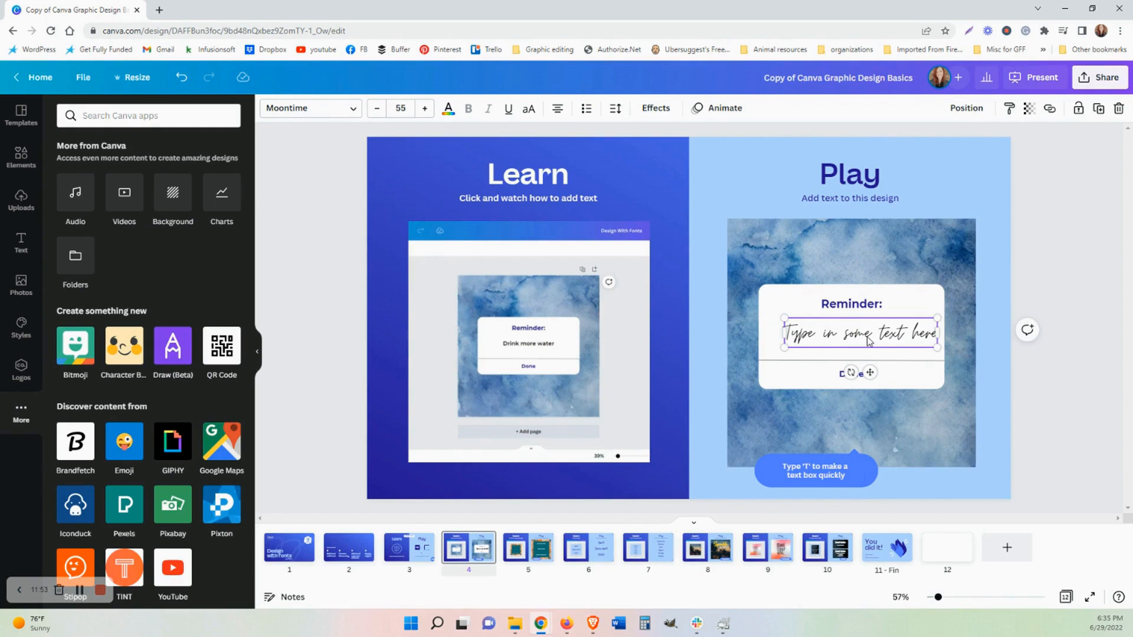
pyautogui.moveTo(868, 341); pyautogui.dragTo(859, 337)
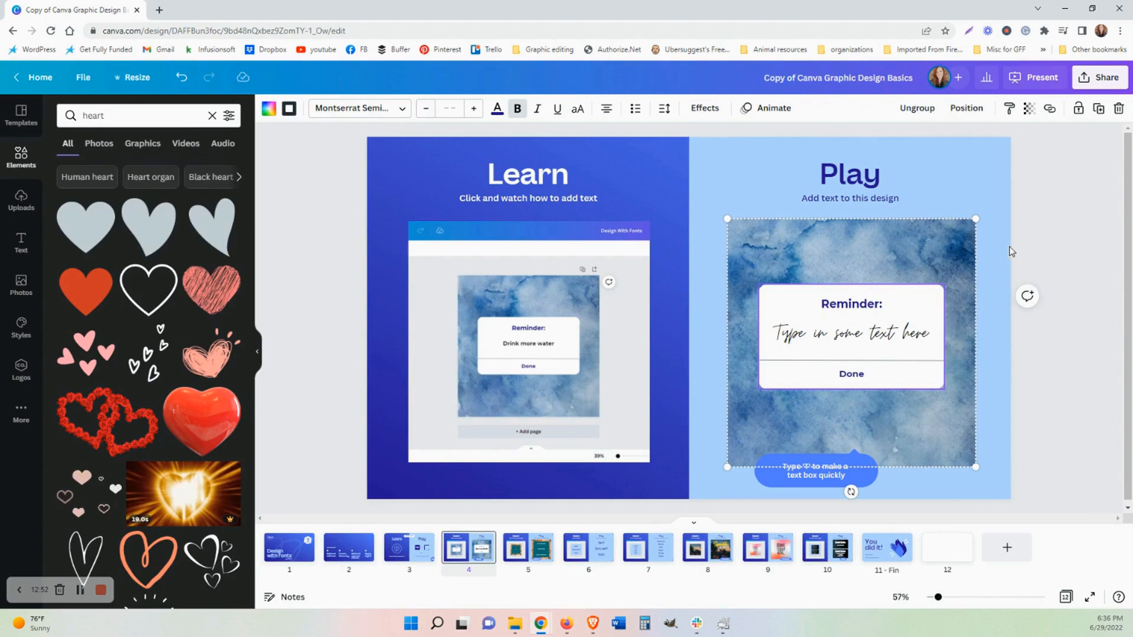
# Undo the last change and select the small heart graphic on the Reminder card.
pyautogui.hotkey('ctrl', 'z')
pyautogui.rightClick(932, 286)
pyautogui.click(992, 255)
pyautogui.click(934, 288)
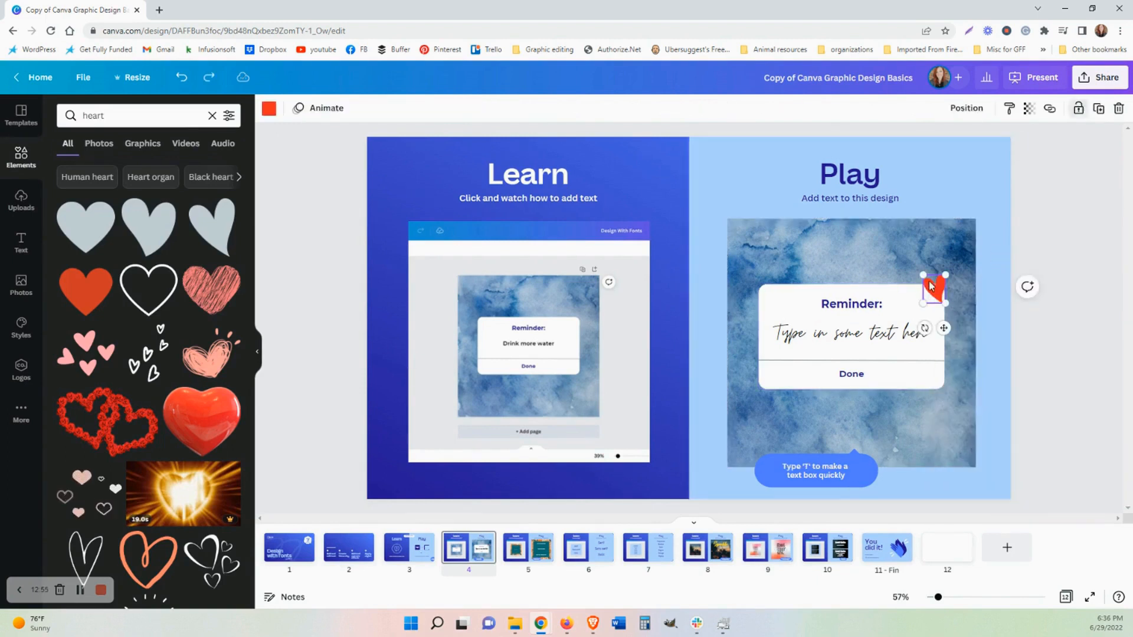
# Align the heart graphic to the centre and middle of the page.
pyautogui.click(970, 110)
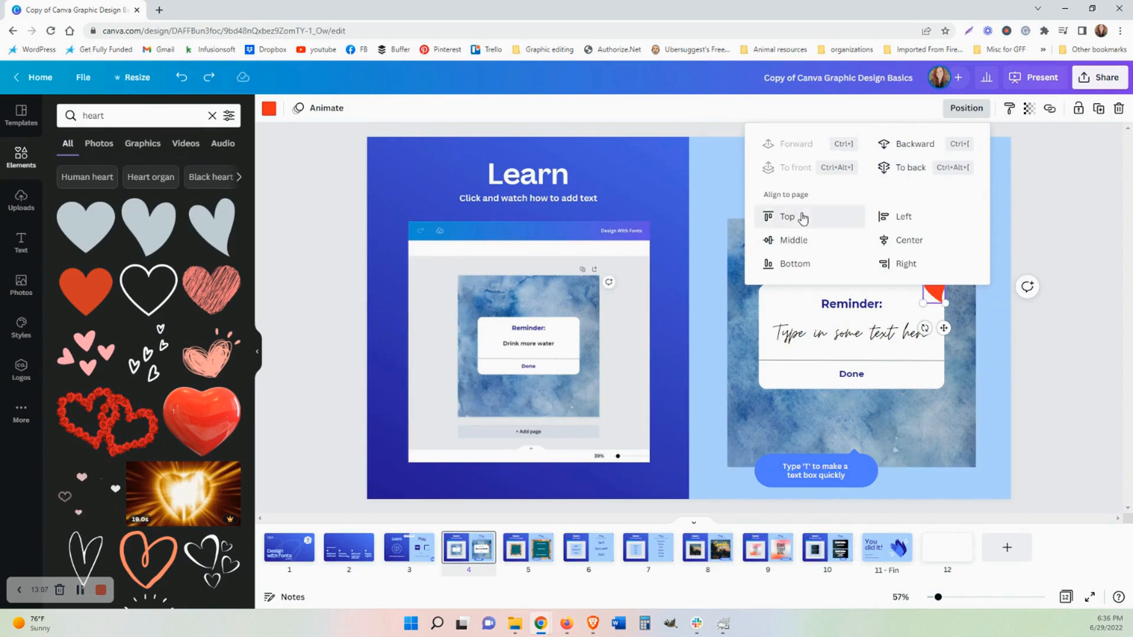
pyautogui.click(907, 246)
pyautogui.click(795, 217)
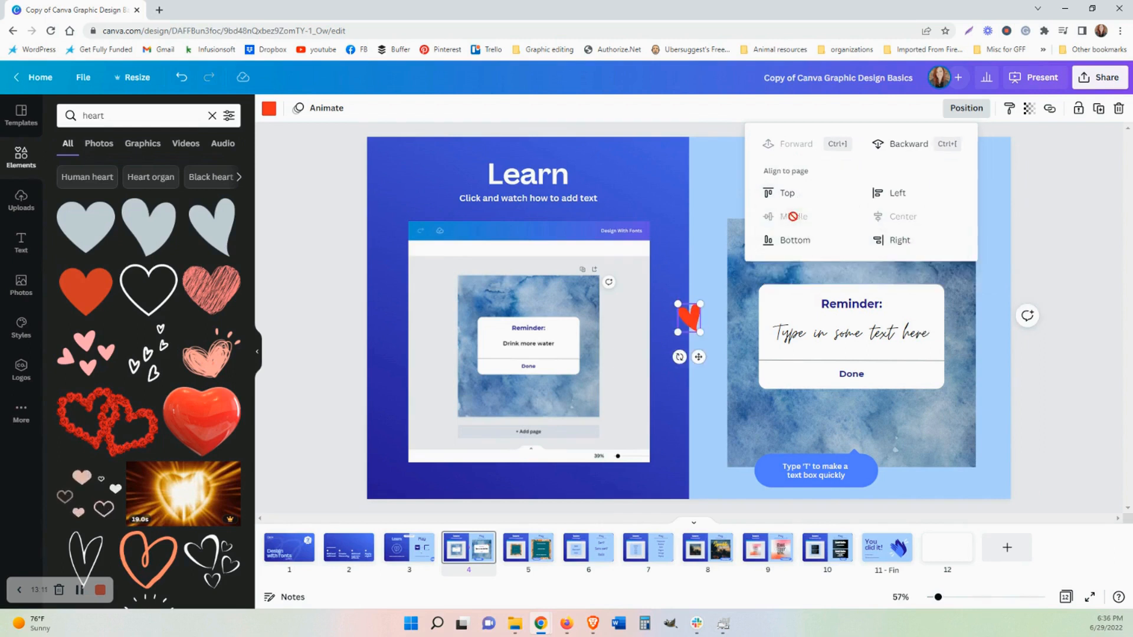
# Delete the heart graphic from the page.
pyautogui.click(709, 317)
pyautogui.click(690, 317)
pyautogui.press('Delete')
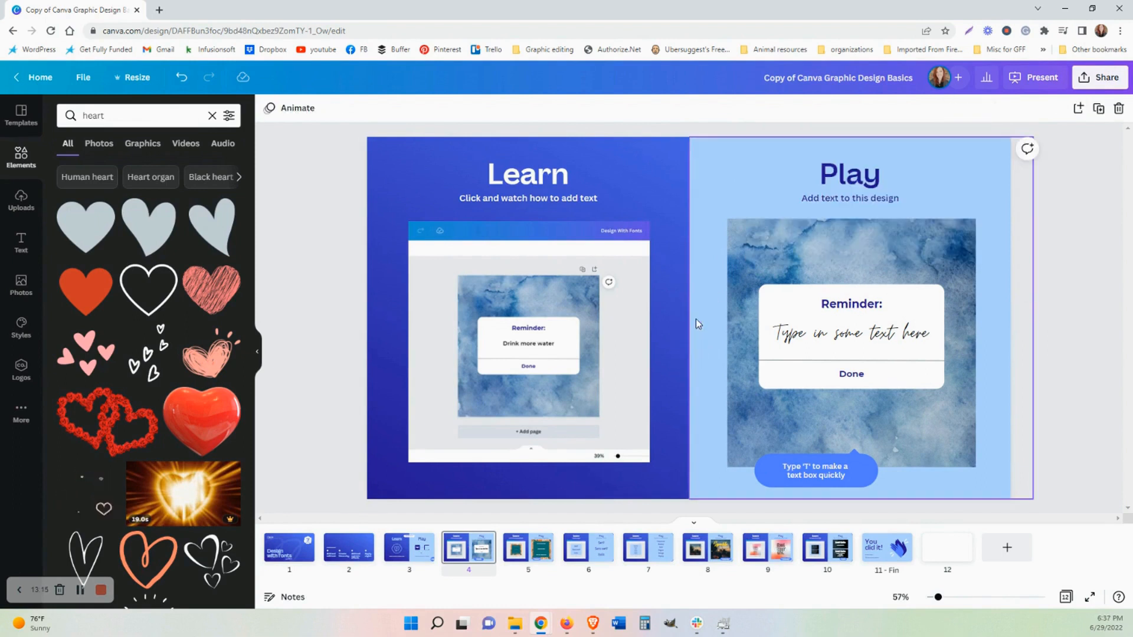
# Open page 5 and play its tutorial video on creating hierarchy by resizing type.
pyautogui.click(526, 554)
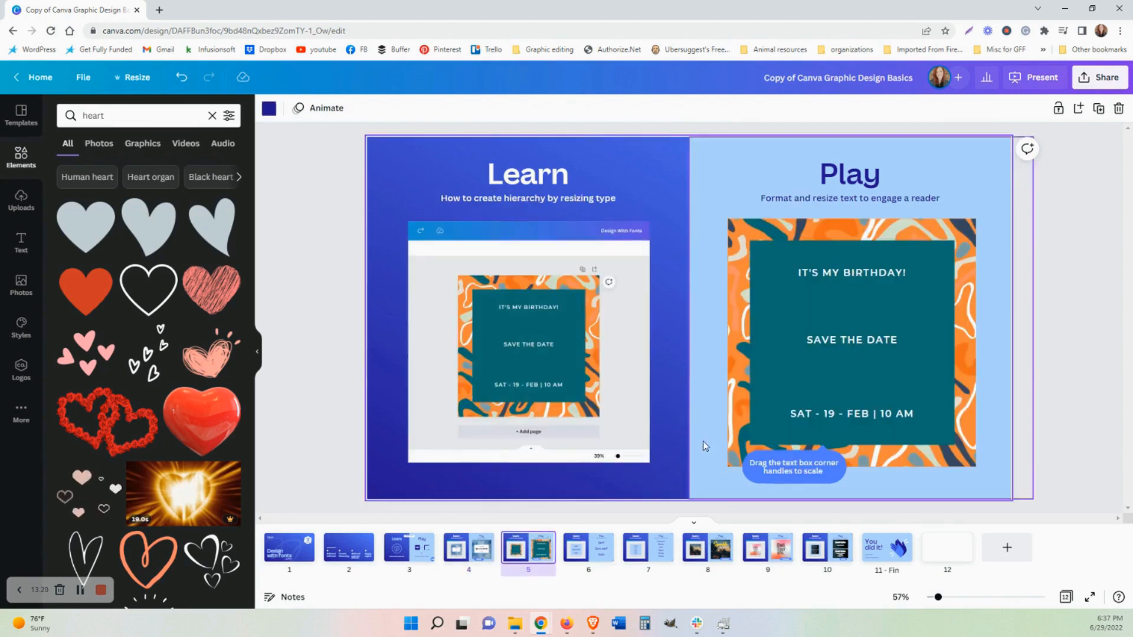
pyautogui.click(531, 346)
pyautogui.click(532, 347)
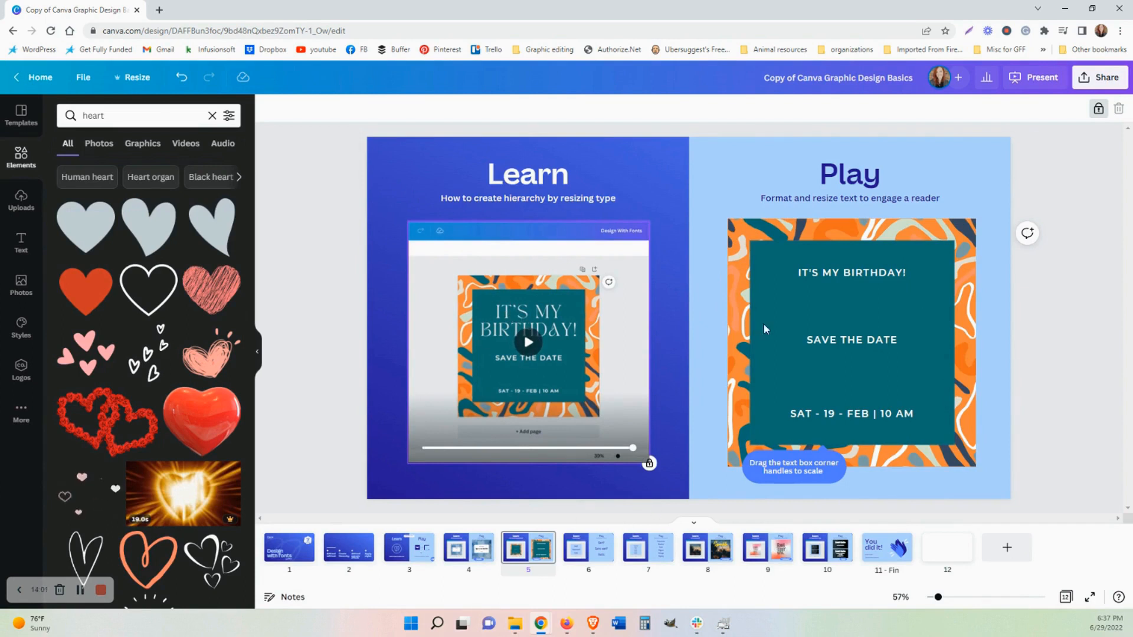
# Change the font of the "IT'S MY BIRTHDAY!" heading to TAN Astoria.
pyautogui.click(852, 273)
pyautogui.click(332, 112)
pyautogui.rightClick(341, 111)
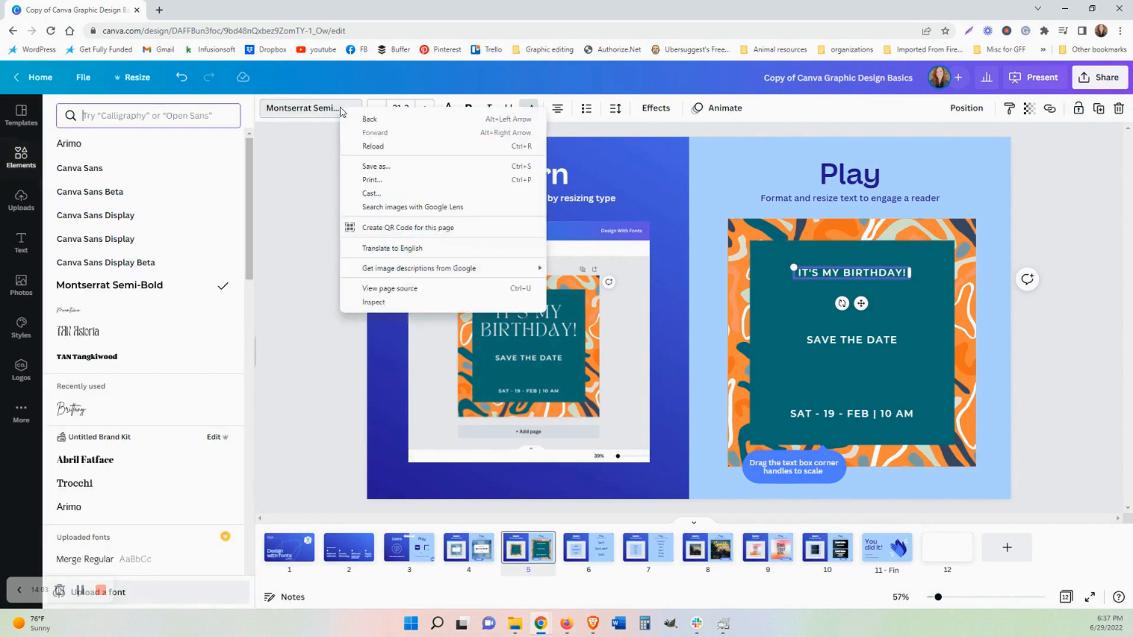
pyautogui.click(189, 326)
# Set the birthday heading's font size to 53 and nudge the text box slightly upward.
pyautogui.click(424, 107)
pyautogui.click(425, 108)
pyautogui.click(425, 108)
pyautogui.click(425, 108)
pyautogui.click(425, 108)
pyautogui.click(425, 108)
pyautogui.click(425, 108)
pyautogui.click(425, 110)
pyautogui.click(425, 110)
pyautogui.click(425, 109)
pyautogui.click(424, 110)
pyautogui.click(425, 109)
pyautogui.click(425, 109)
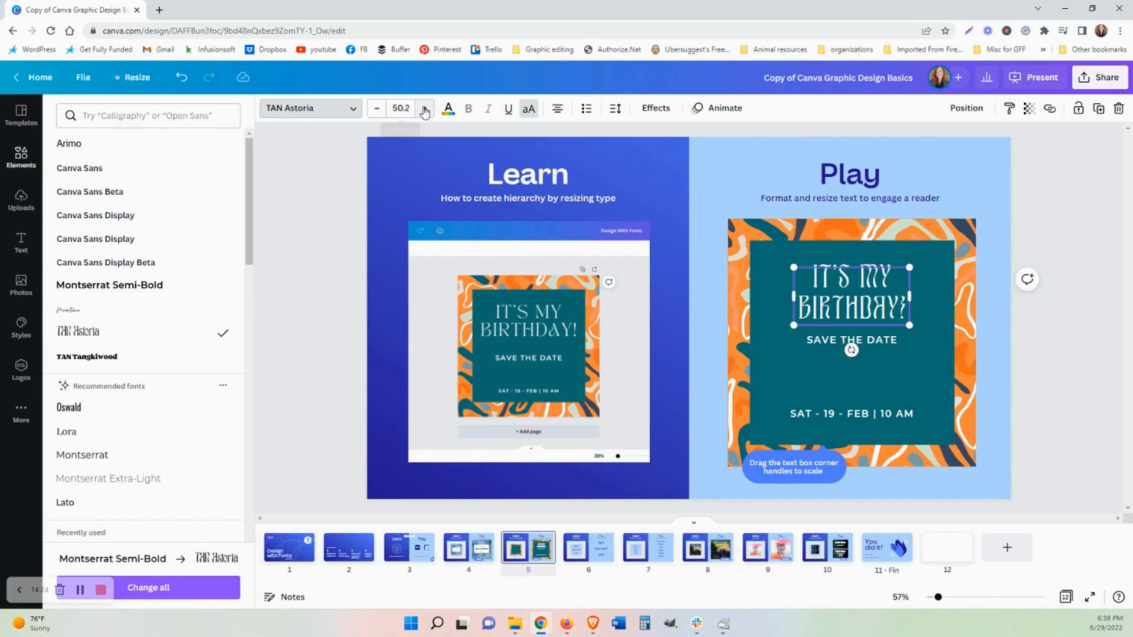
pyautogui.click(425, 109)
pyautogui.click(406, 108)
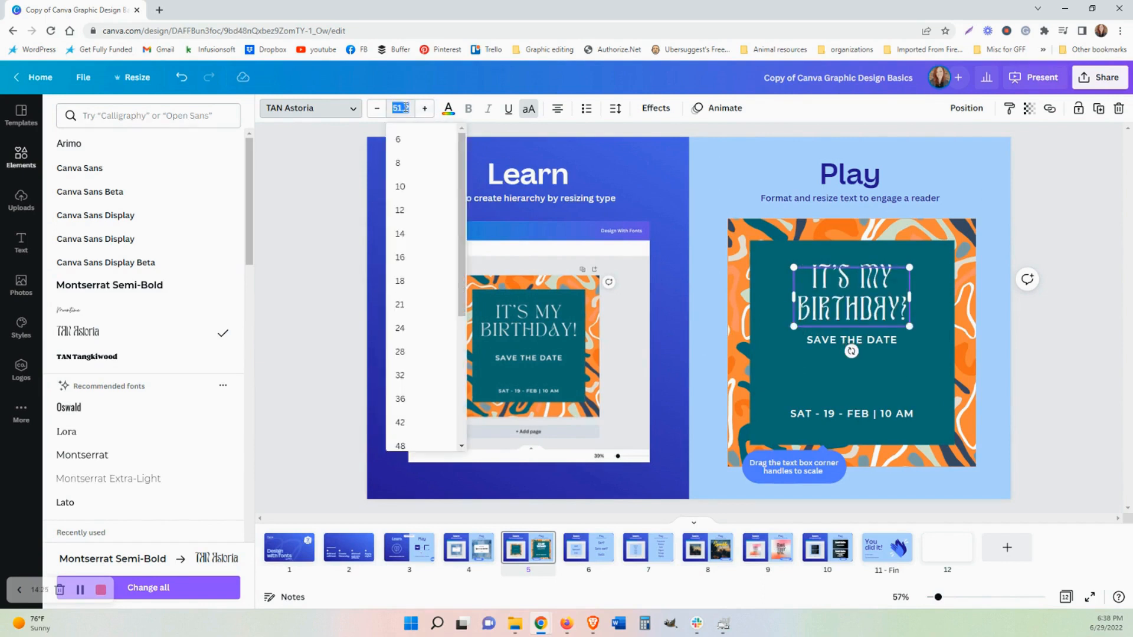
pyautogui.write('53')
pyautogui.press('Return')
pyautogui.moveTo(860, 302); pyautogui.dragTo(858, 289)
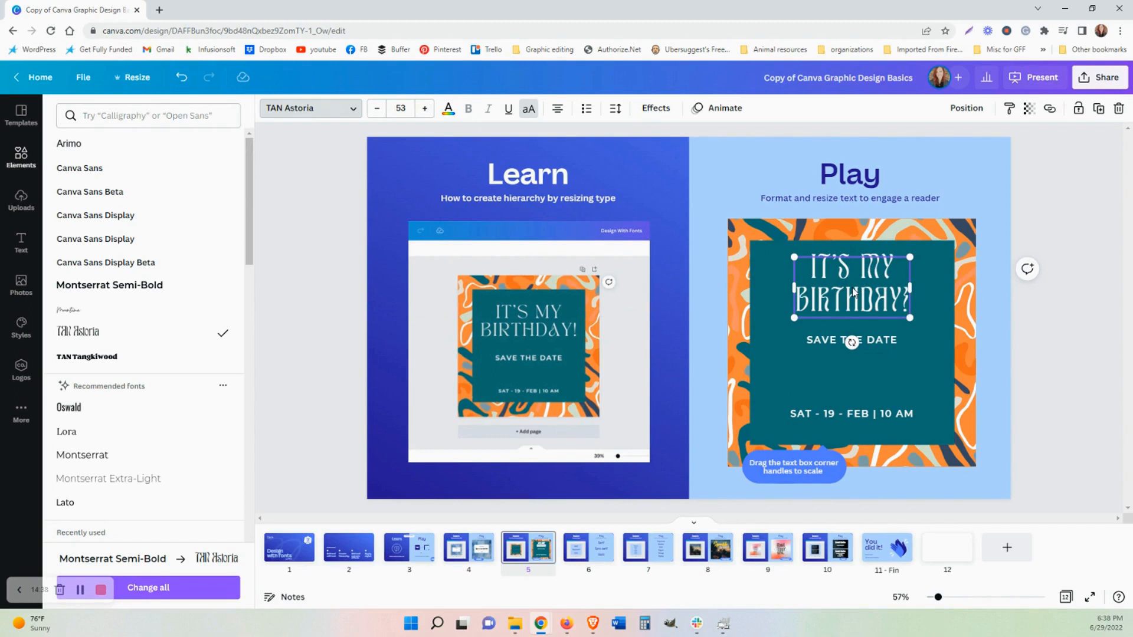
pyautogui.moveTo(854, 292); pyautogui.dragTo(852, 287)
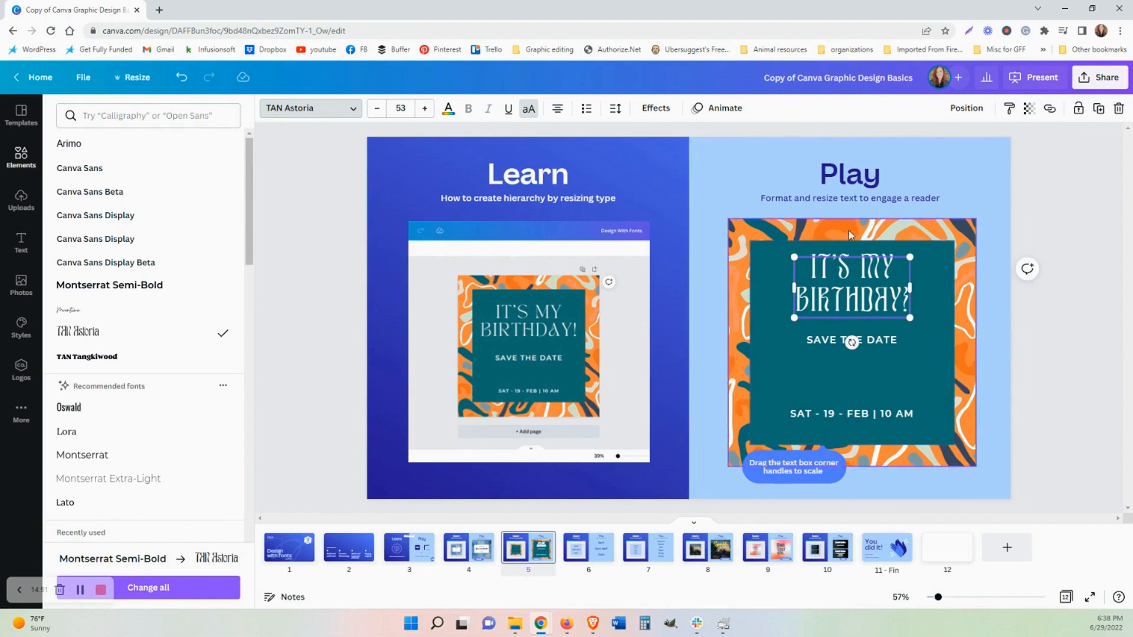
# Set the "SAVE THE DATE" text to size 25 and widen its text box to fit one line.
pyautogui.click(871, 346)
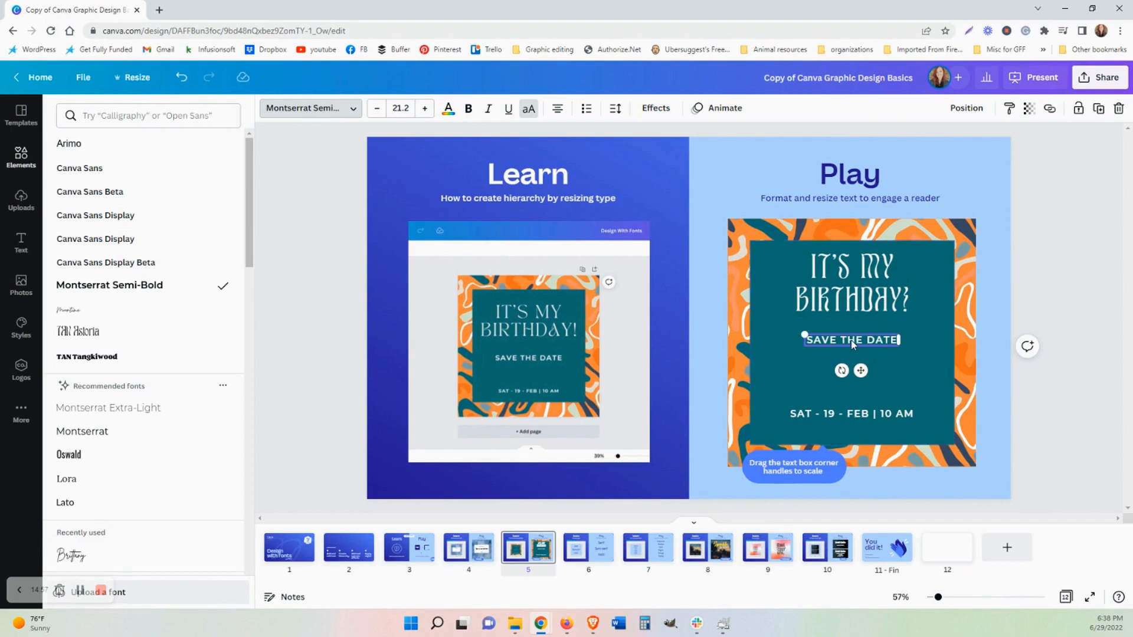
pyautogui.click(405, 108)
pyautogui.write('25')
pyautogui.press('Return')
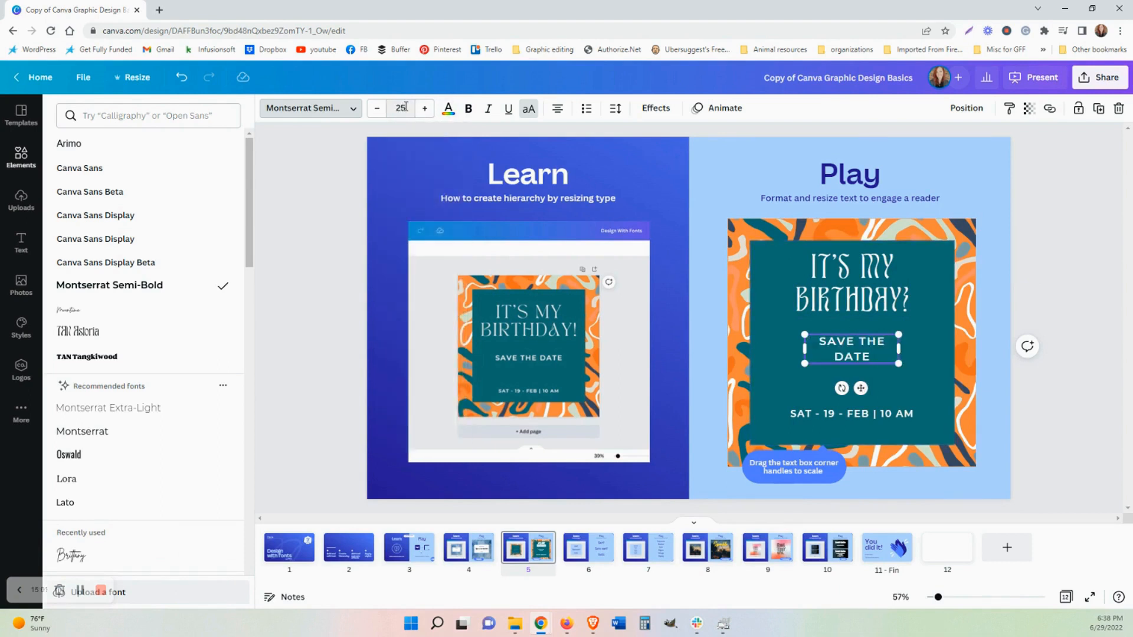
pyautogui.moveTo(899, 347); pyautogui.dragTo(915, 346)
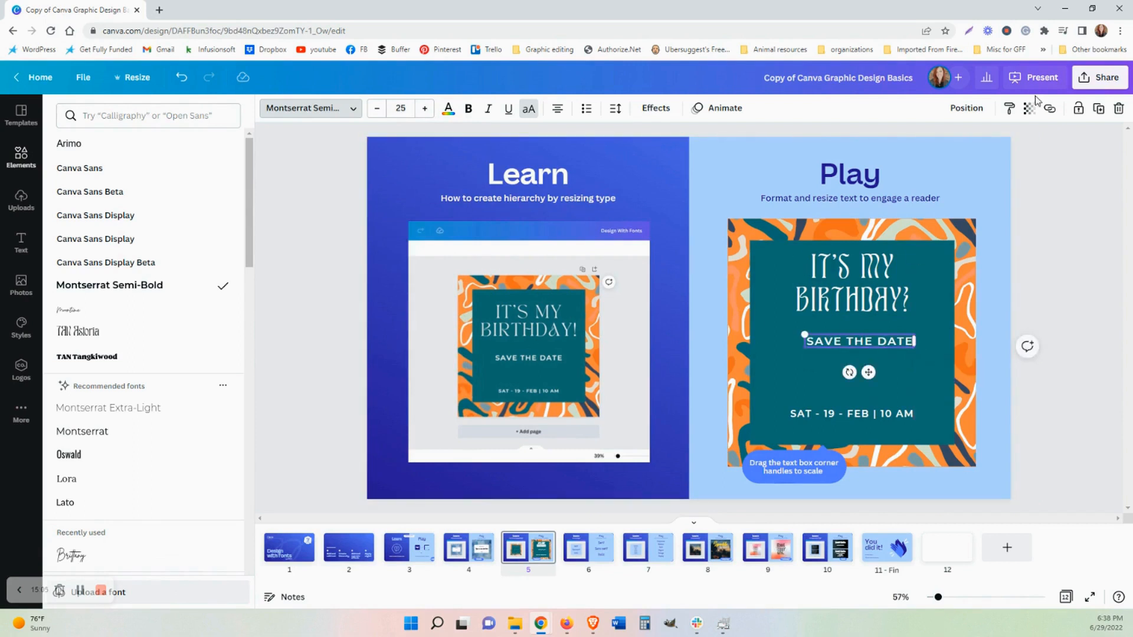